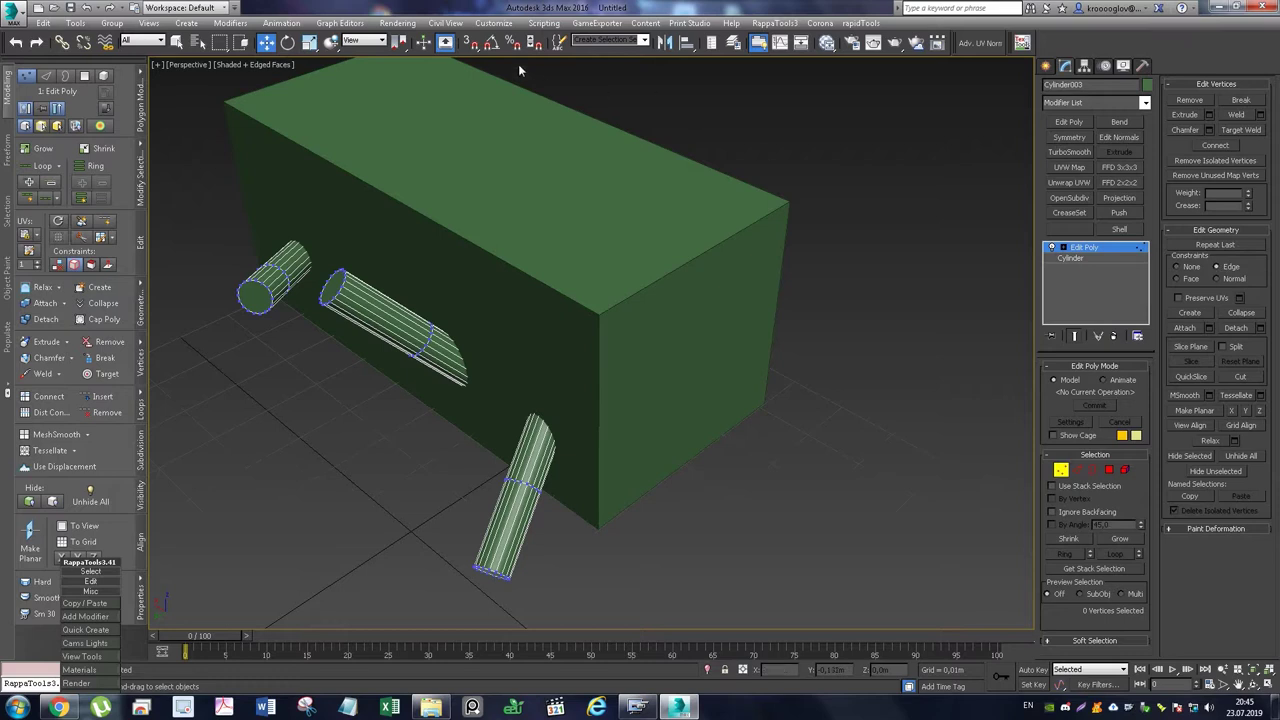
Turn on 3D snapping and slide a cylinder vertex along its edge toward the box corner
left_click(470, 42)
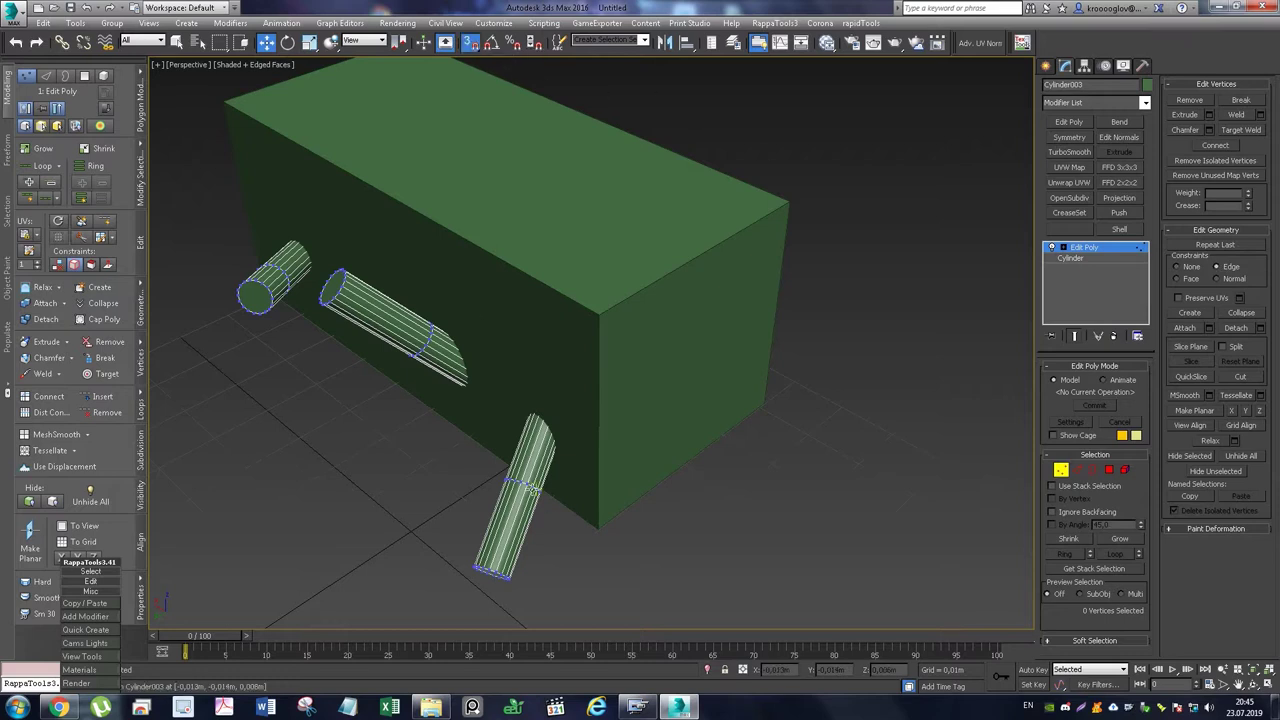
scroll(522, 500, "up", 5)
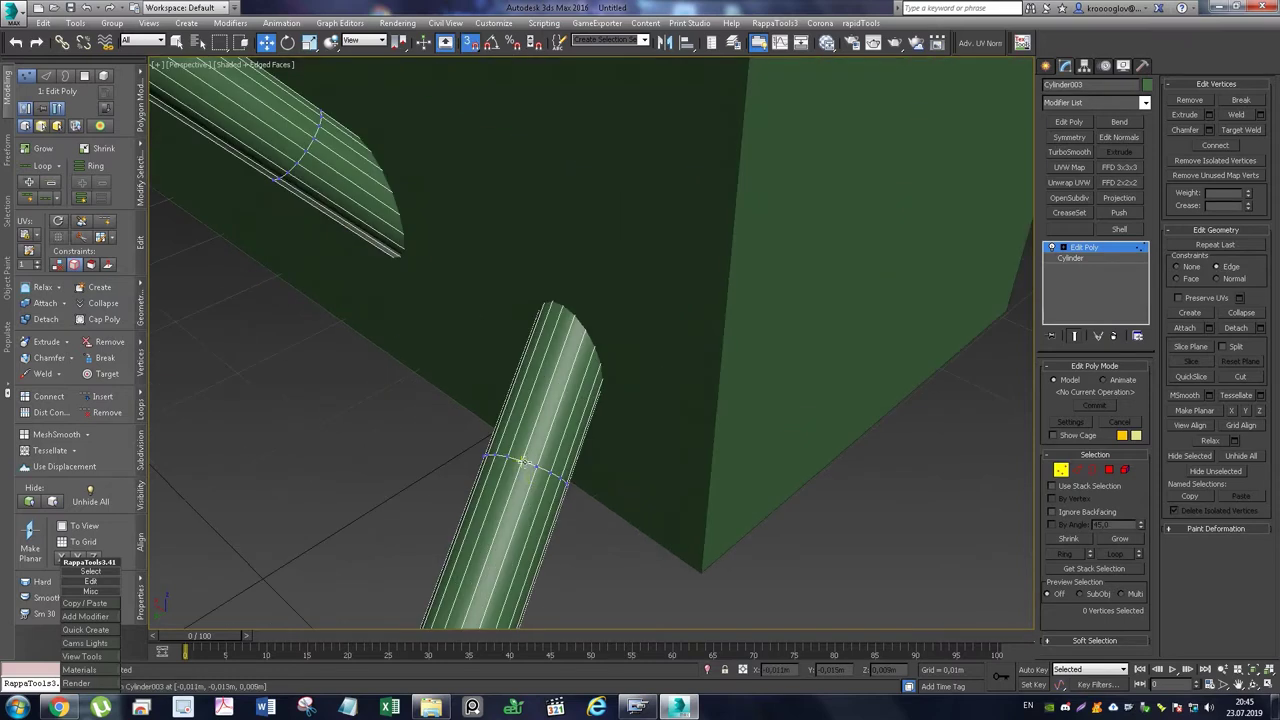
key("ctrl+a")
scroll(522, 462, "down", 5)
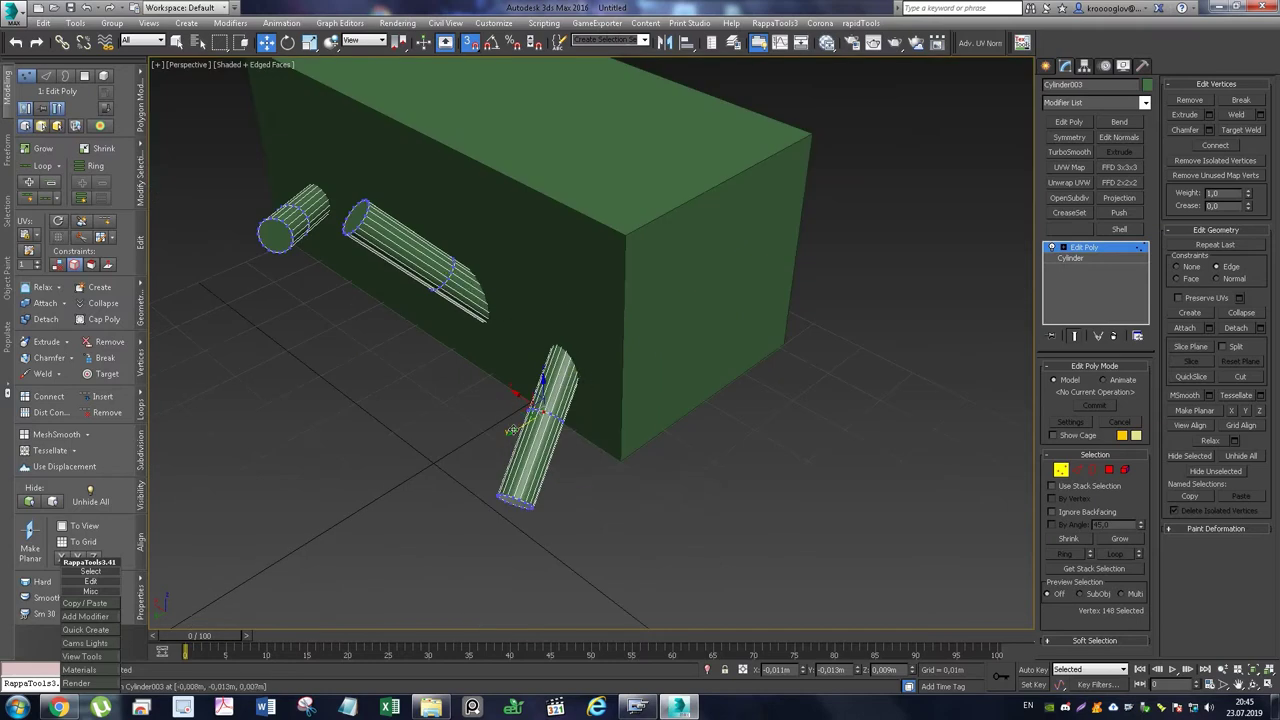
mouse_move(511, 430)
left_mouse_down()
mouse_move(599, 233)
mouse_move(624, 233)
left_mouse_up()
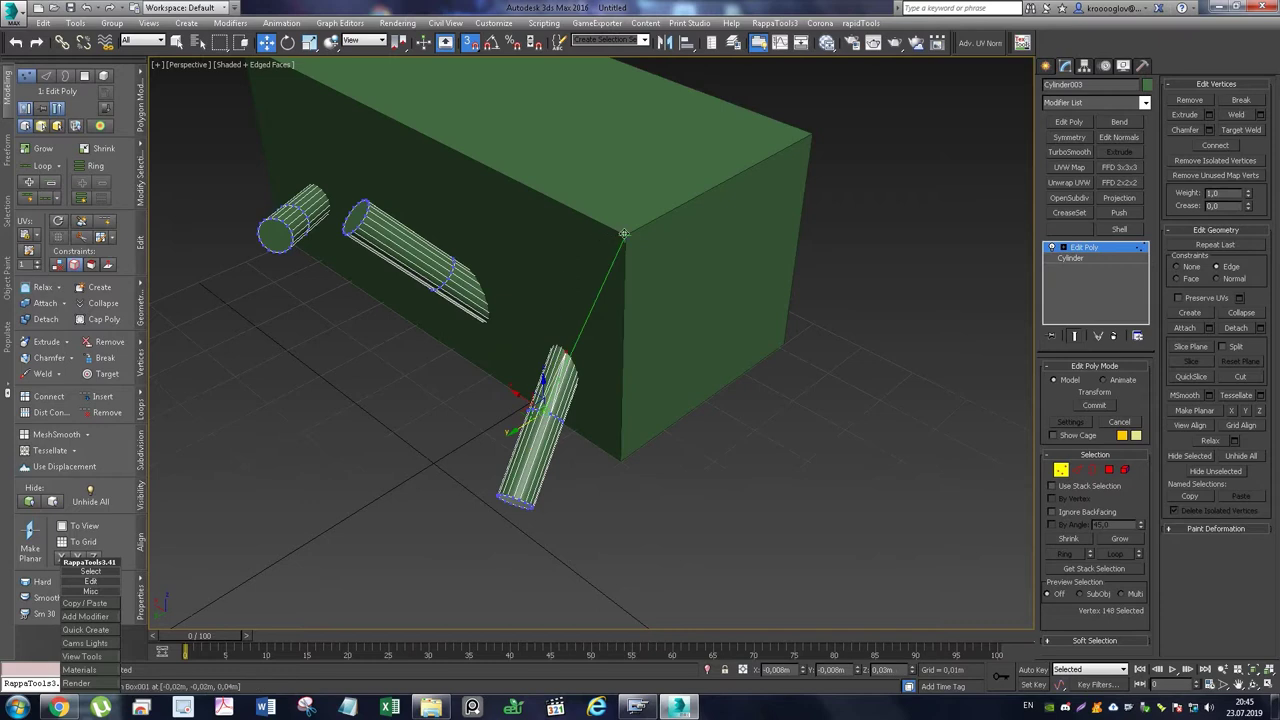
Slide two more cylinder vertices toward the box corner, cancelling the last move
left_click(549, 410, "alt")
left_click_drag(549, 408, 619, 231)
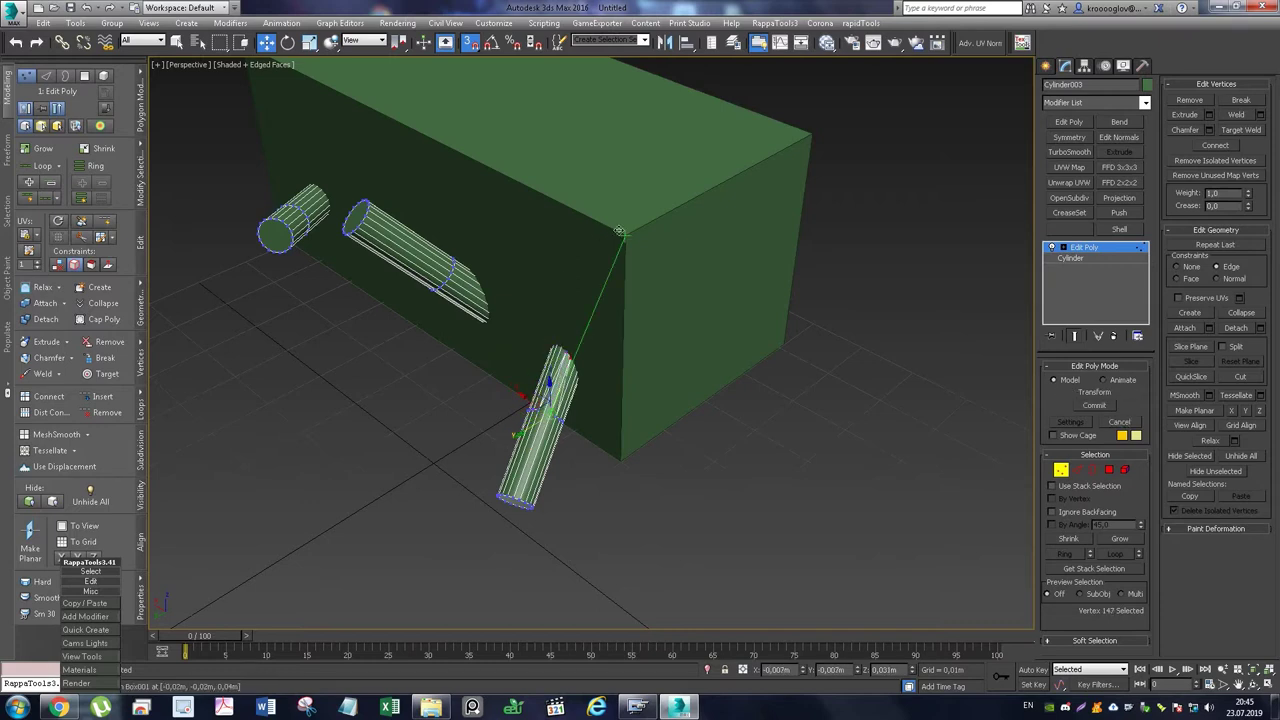
left_click(541, 420)
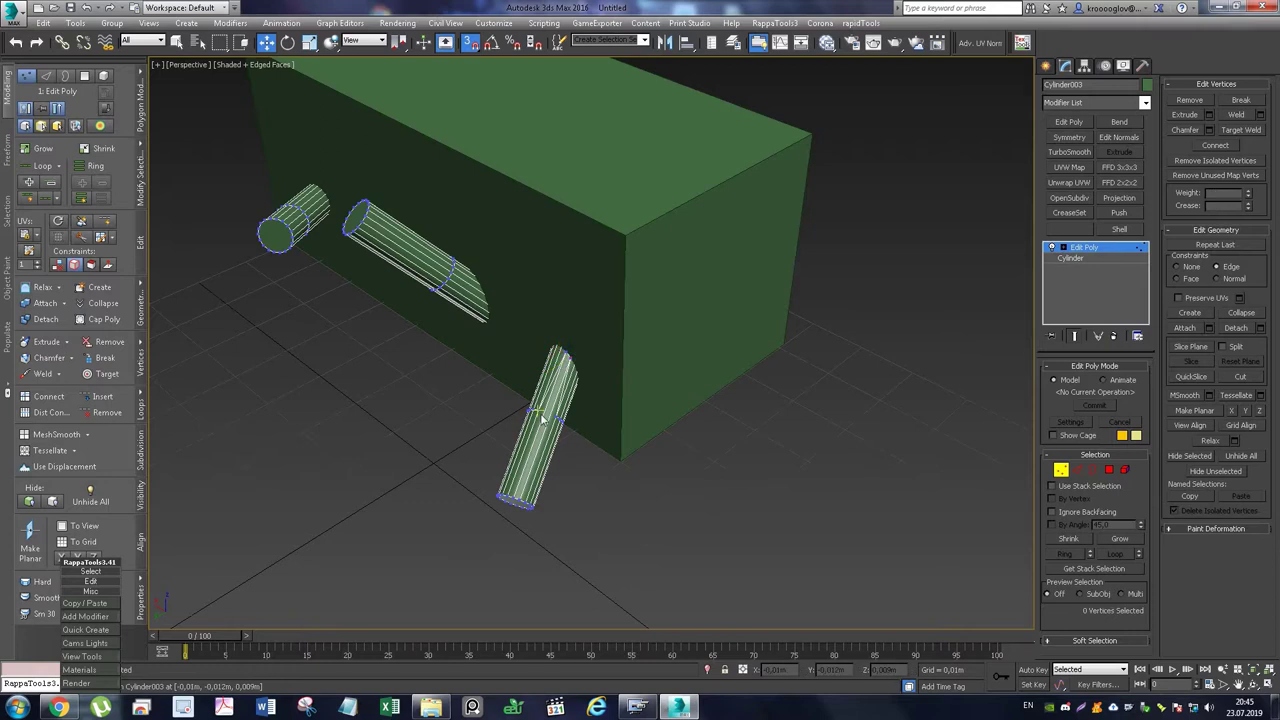
key("ctrl+a")
left_click_drag(539, 410, 618, 231)
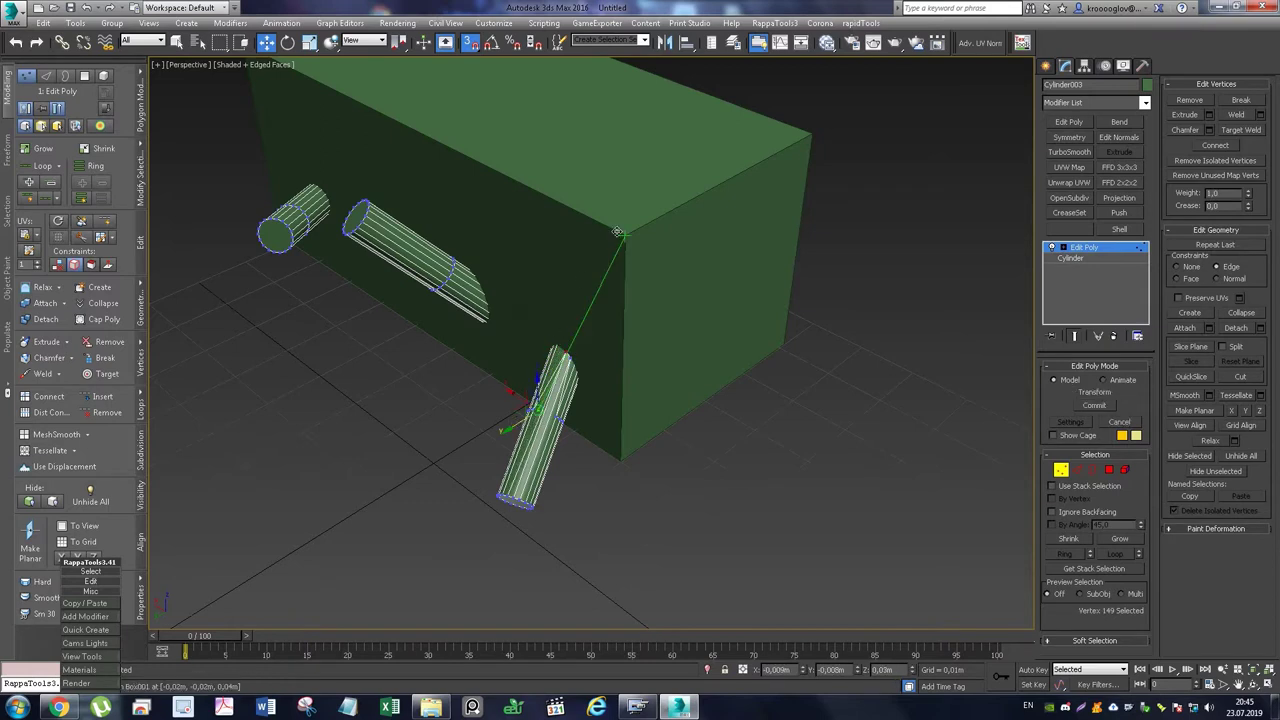
right_click(618, 231)
Undo the last two vertex edits and readjust the view around the cylinder
middle_click_drag(603, 409, 584, 408)
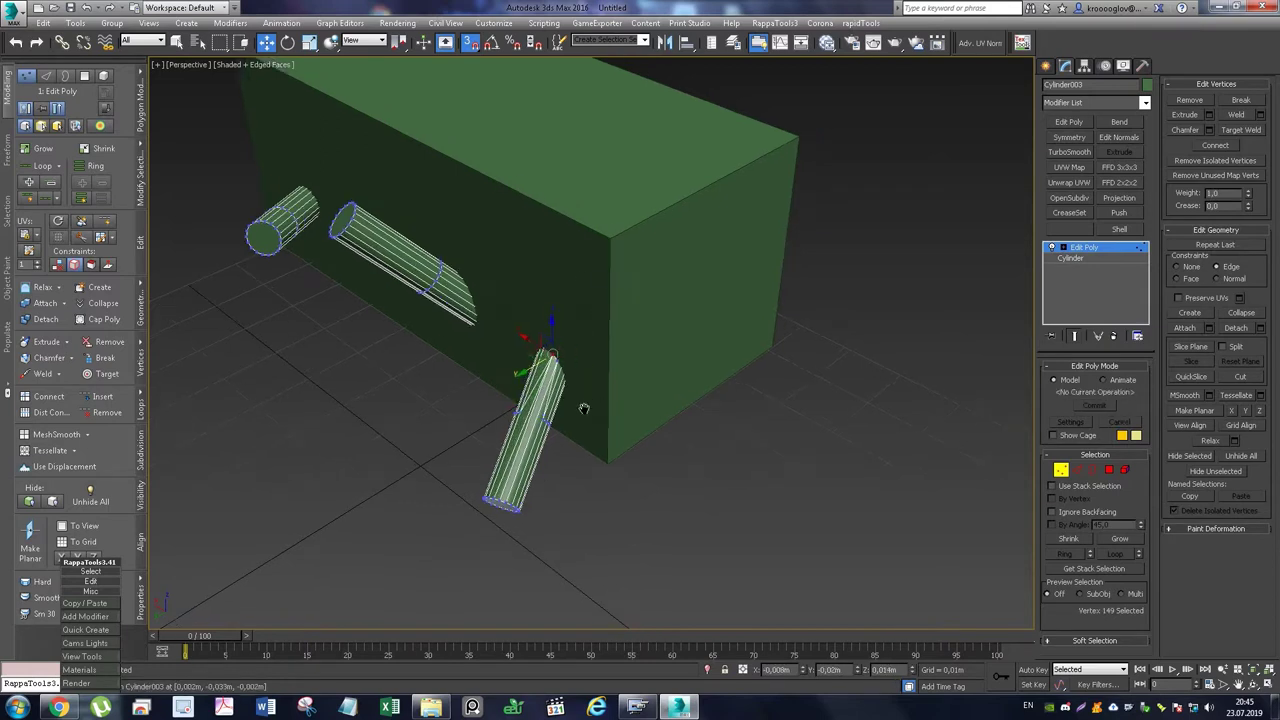
scroll(584, 408, "up", 6)
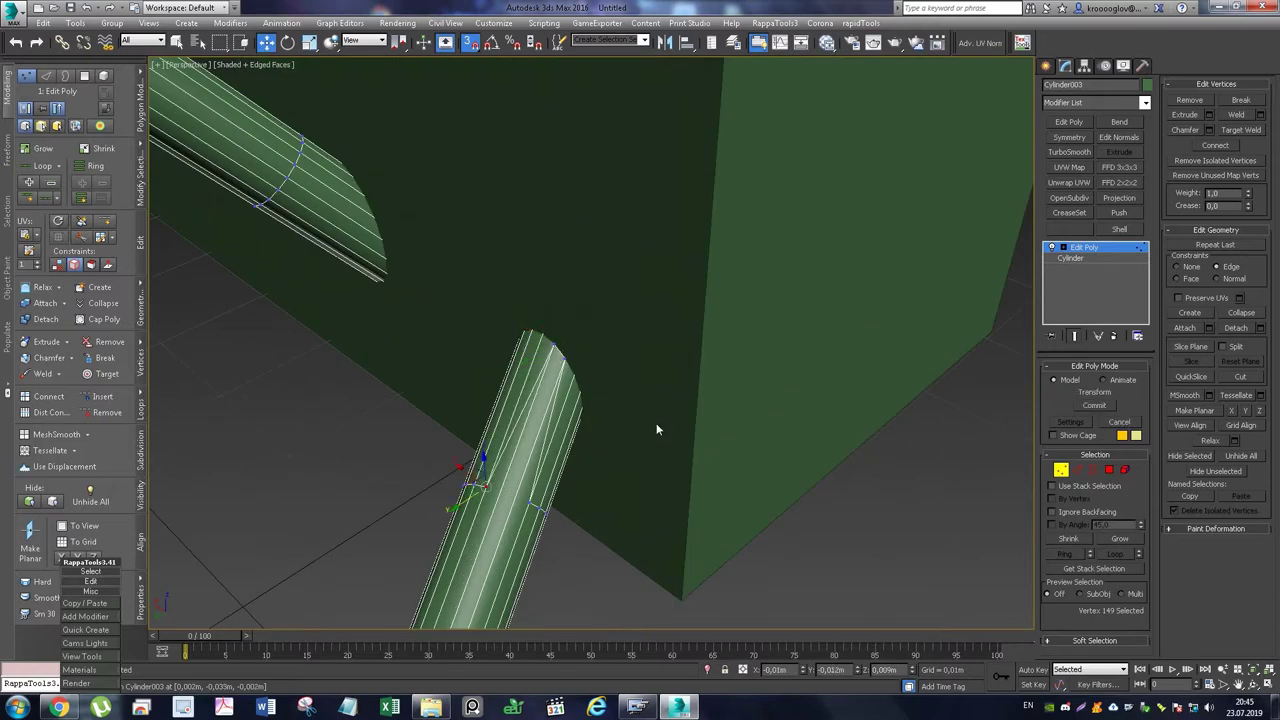
key("ctrl+z")
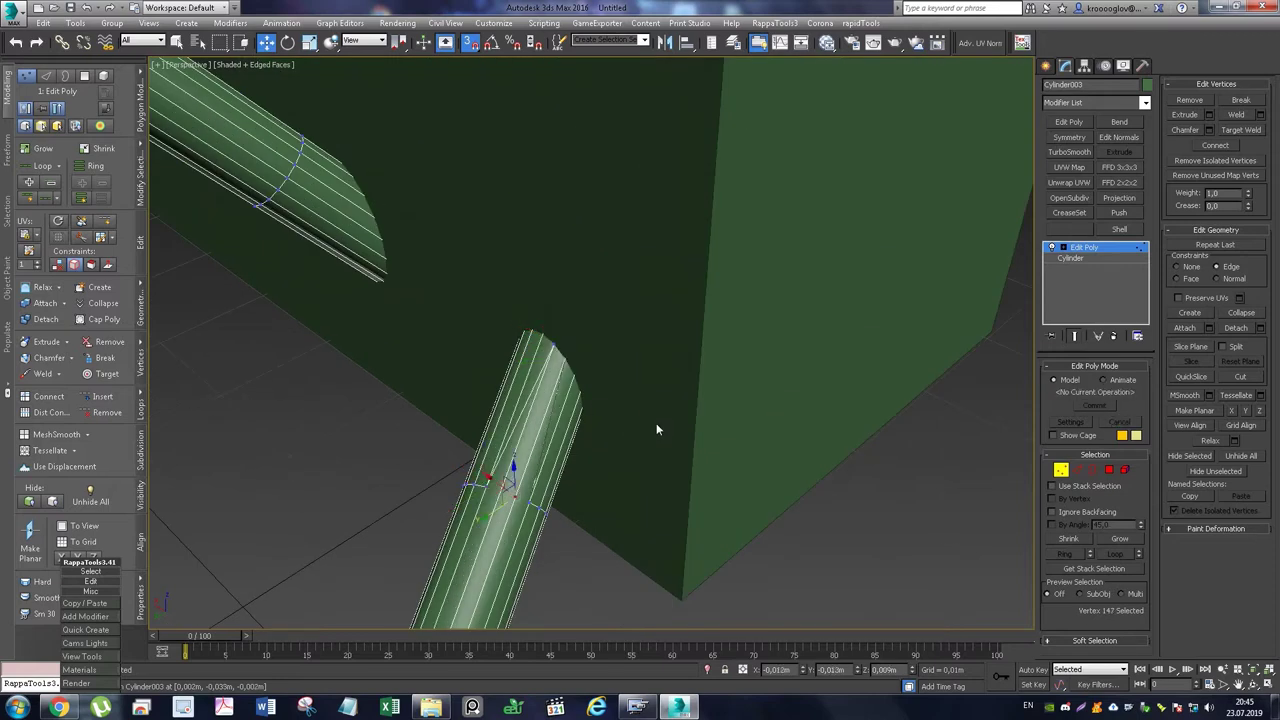
key("ctrl+z")
scroll(656, 429, "down", 3)
scroll(448, 284, "down", 2)
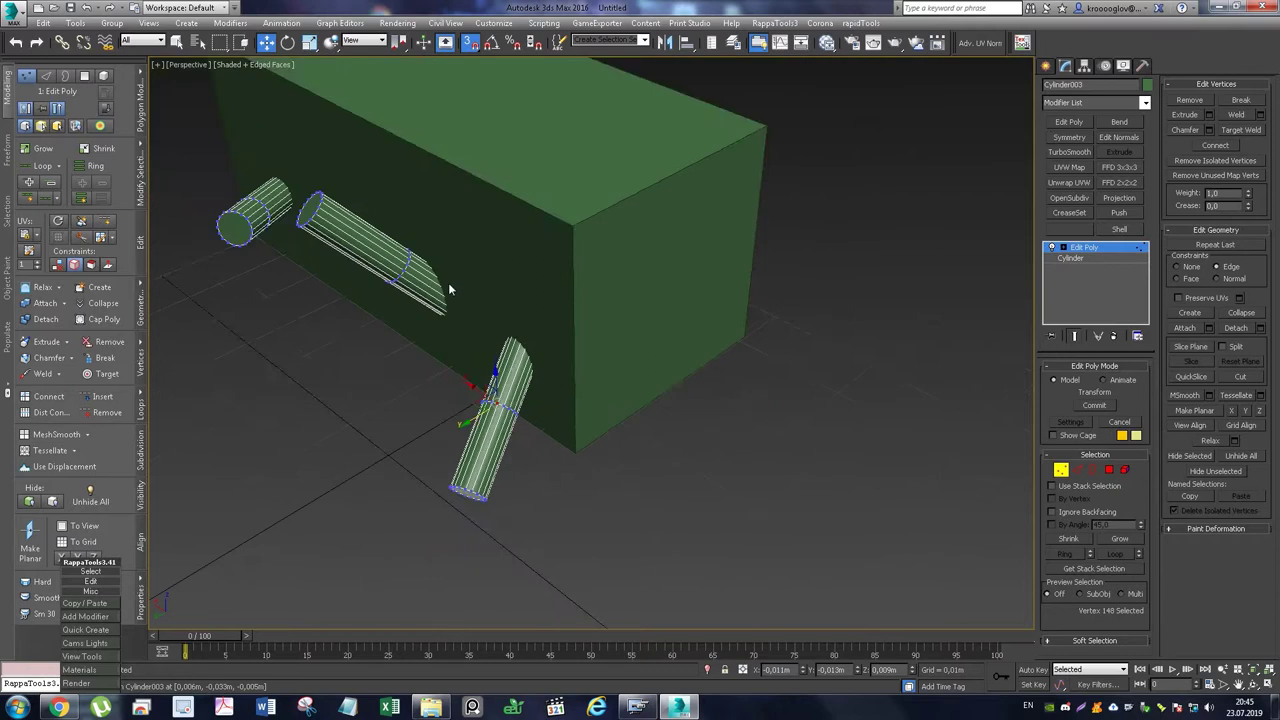
scroll(497, 390, "up", 3)
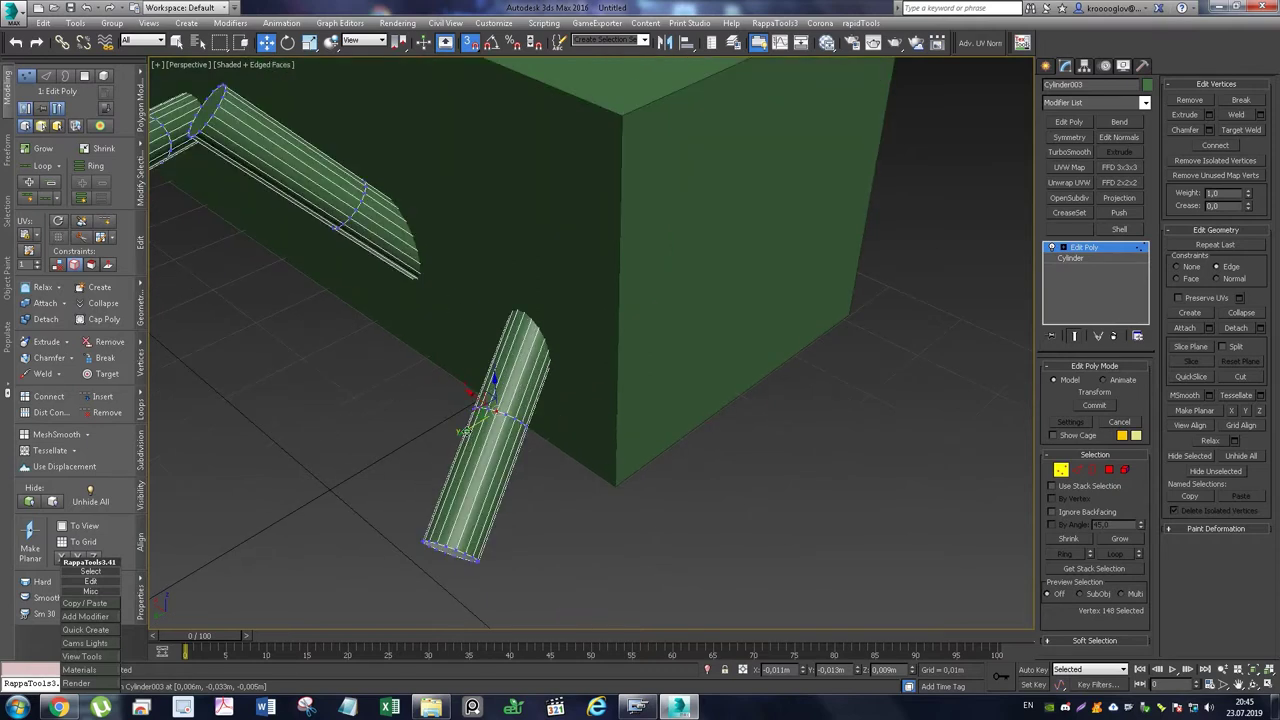
Slide a vertex toward the upper cylinder and another along the small cylinder's edge
mouse_move(464, 432)
left_mouse_down()
mouse_move(362, 215)
mouse_move(497, 320)
left_mouse_up()
middle_click_drag(497, 320, 519, 277, "alt")
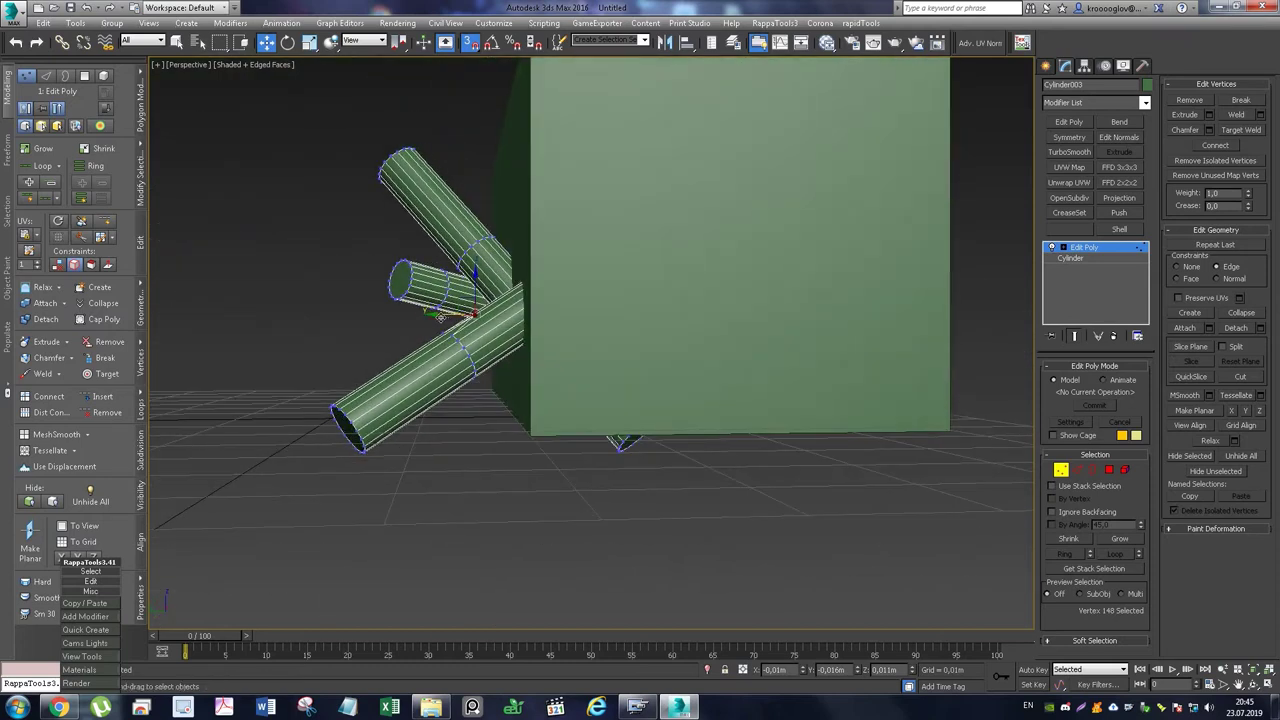
scroll(440, 317, "up", 4)
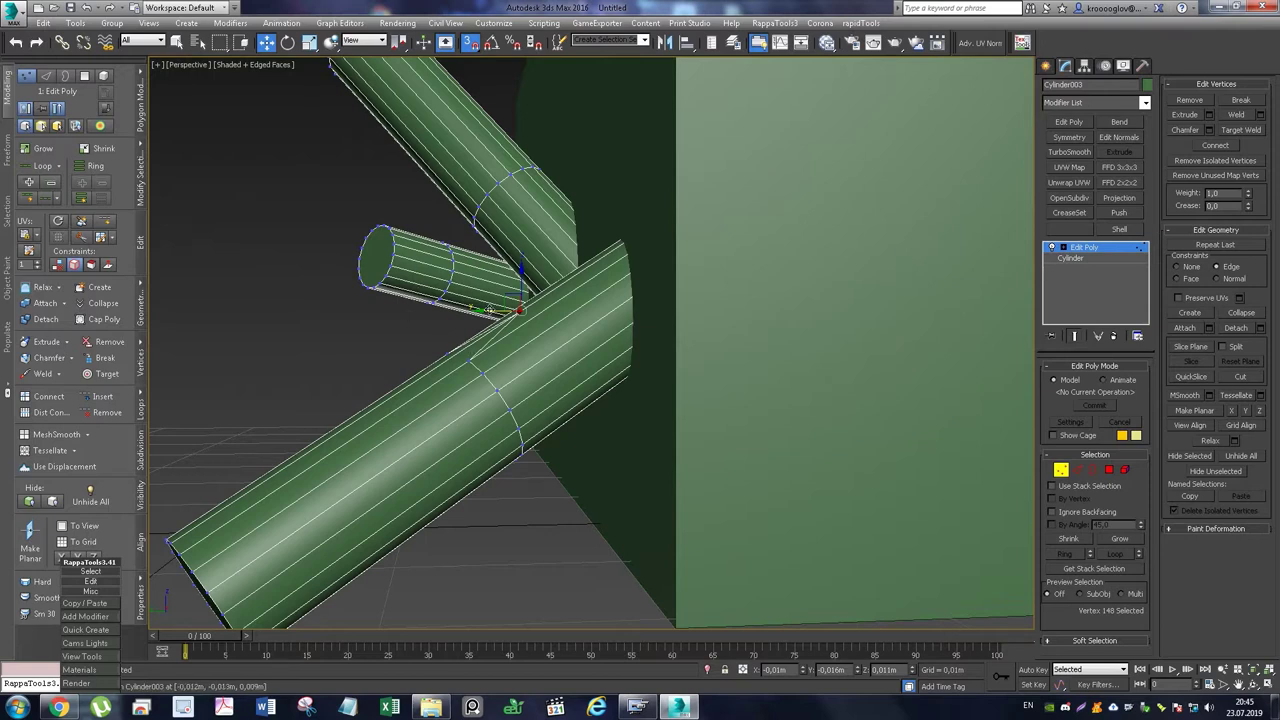
left_click_drag(489, 310, 385, 289)
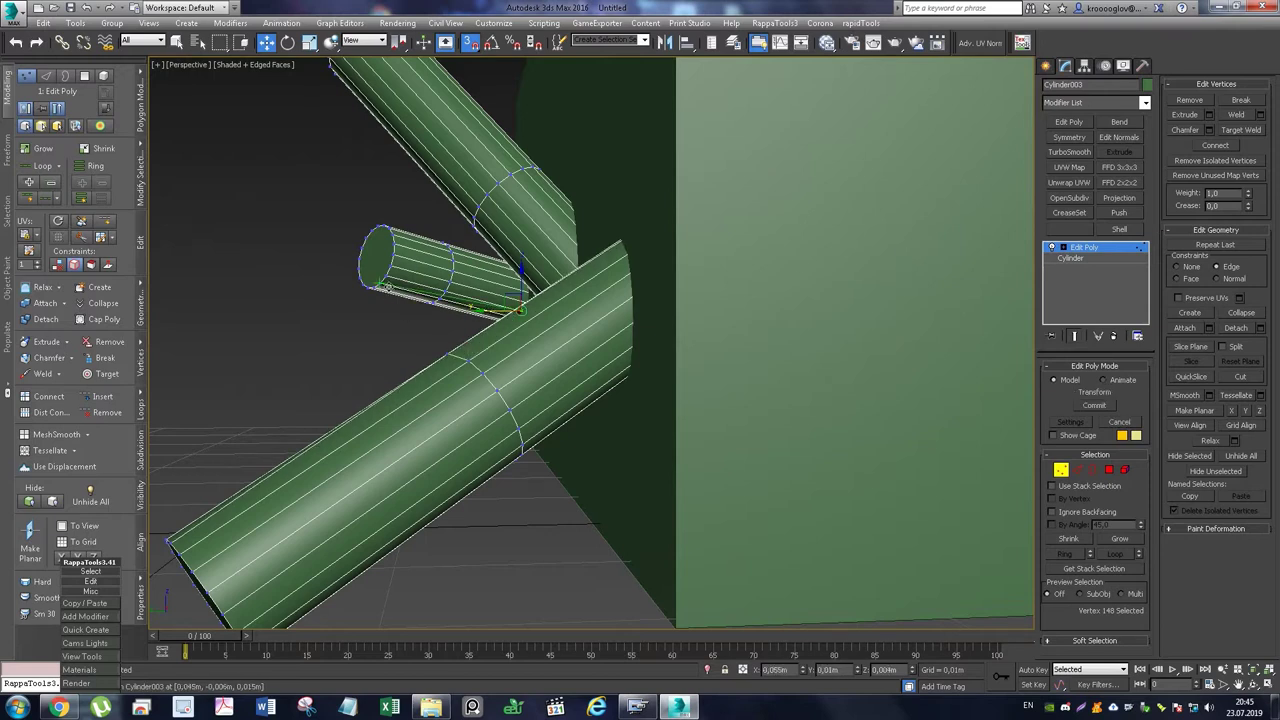
Slide the selected vertex ring down the cylinder and snap a vertex onto the upper cylinder
middle_click_drag(486, 363, 567, 381)
key("z")
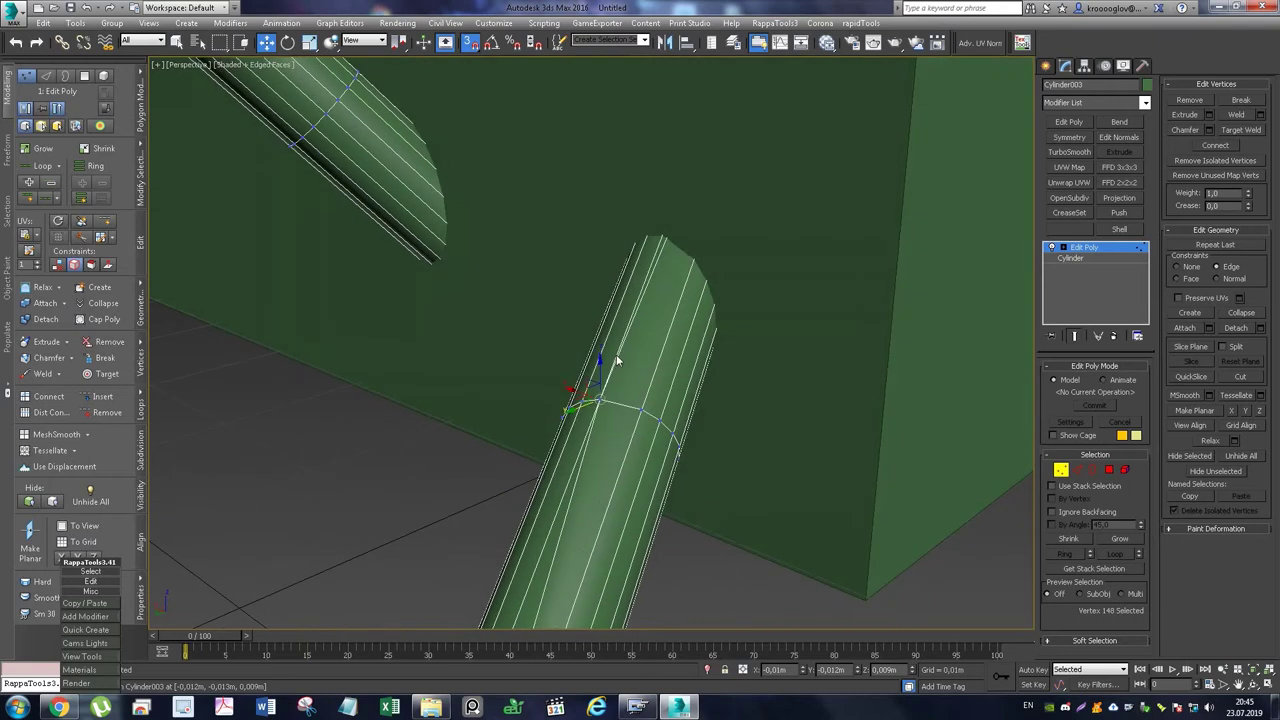
mouse_move(616, 362)
left_mouse_down()
mouse_move(630, 410)
mouse_move(598, 397)
mouse_move(571, 428)
left_mouse_up()
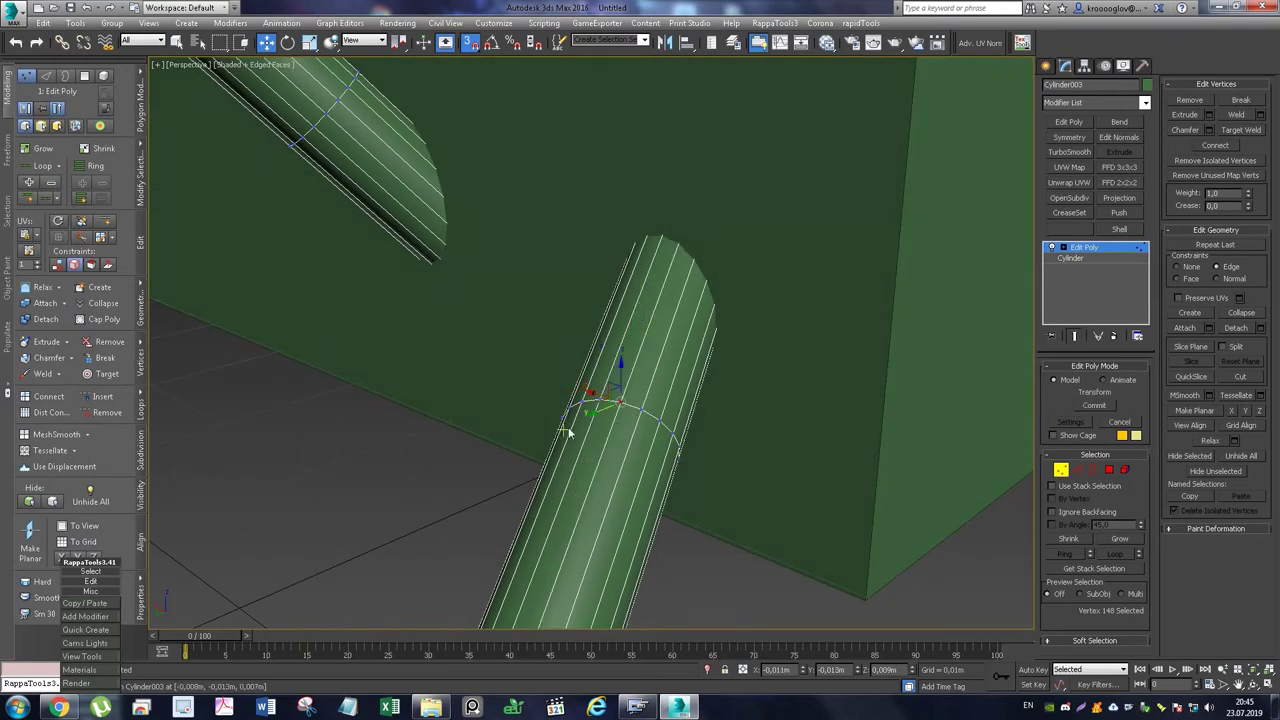
mouse_move(571, 428)
middle_mouse_down("alt")
mouse_move(508, 420)
mouse_move(515, 386)
middle_mouse_up("alt")
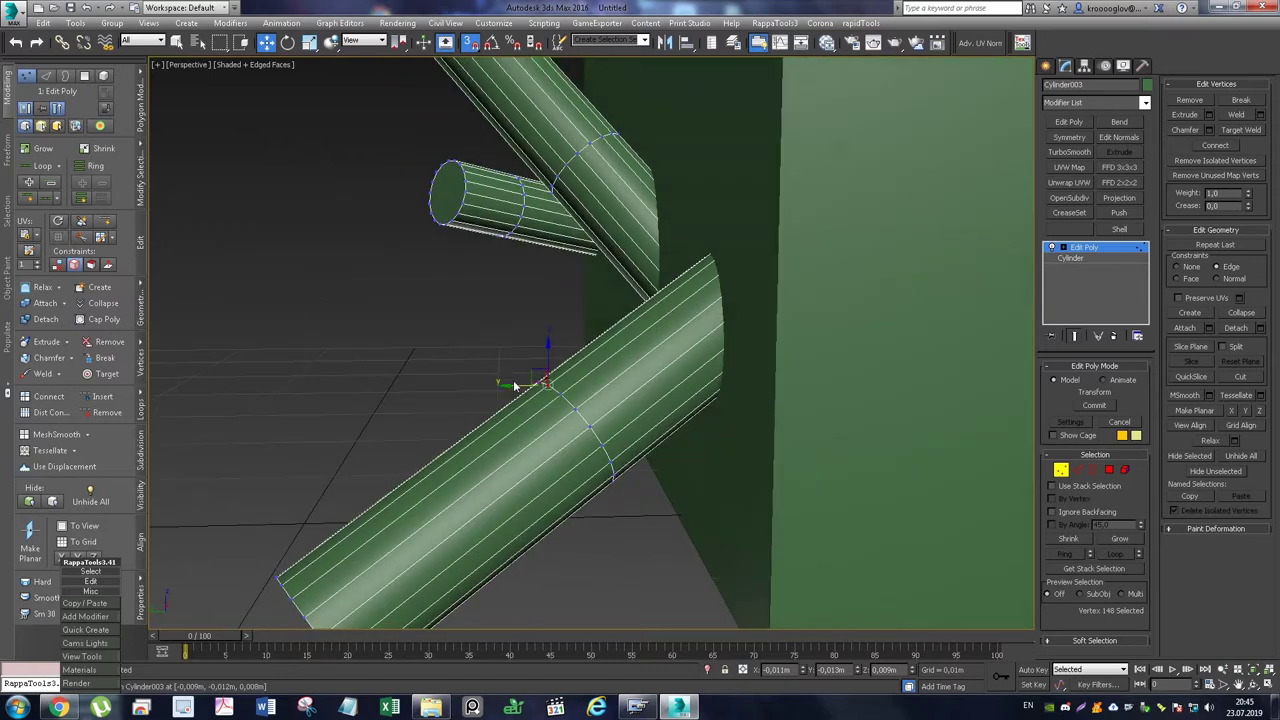
left_click_drag(507, 385, 453, 224)
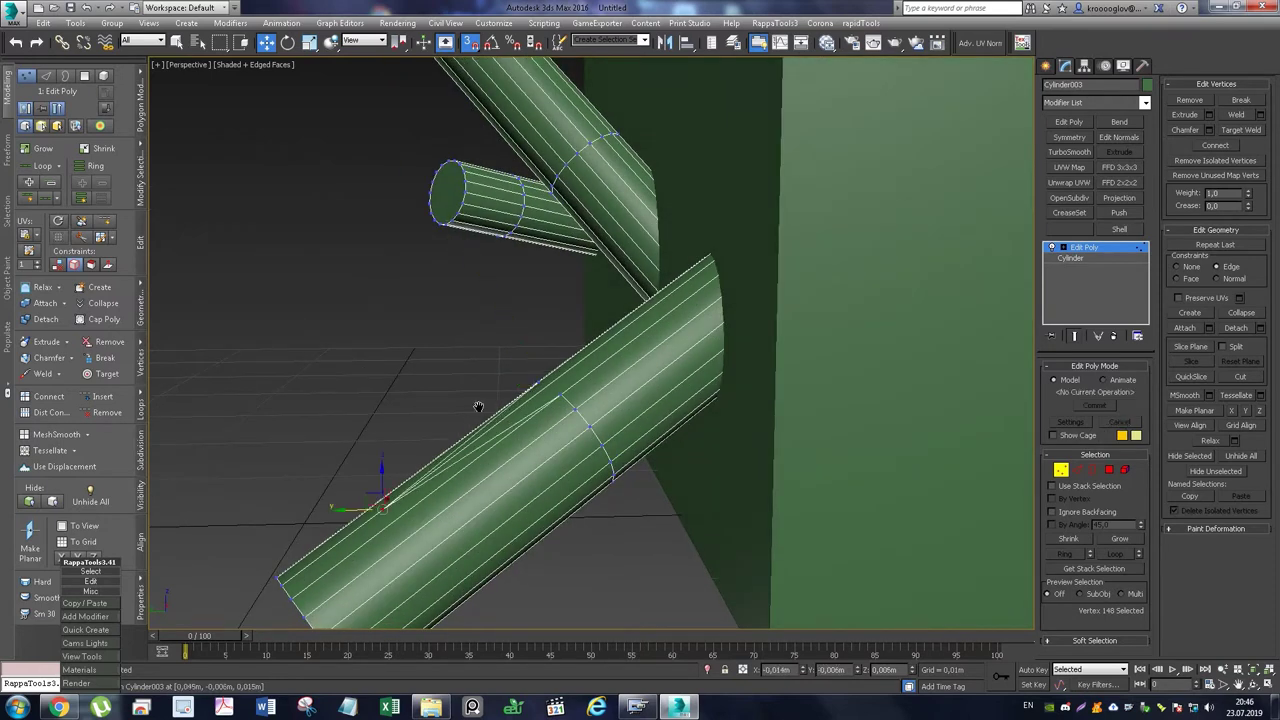
middle_click_drag(480, 405, 515, 307, "alt")
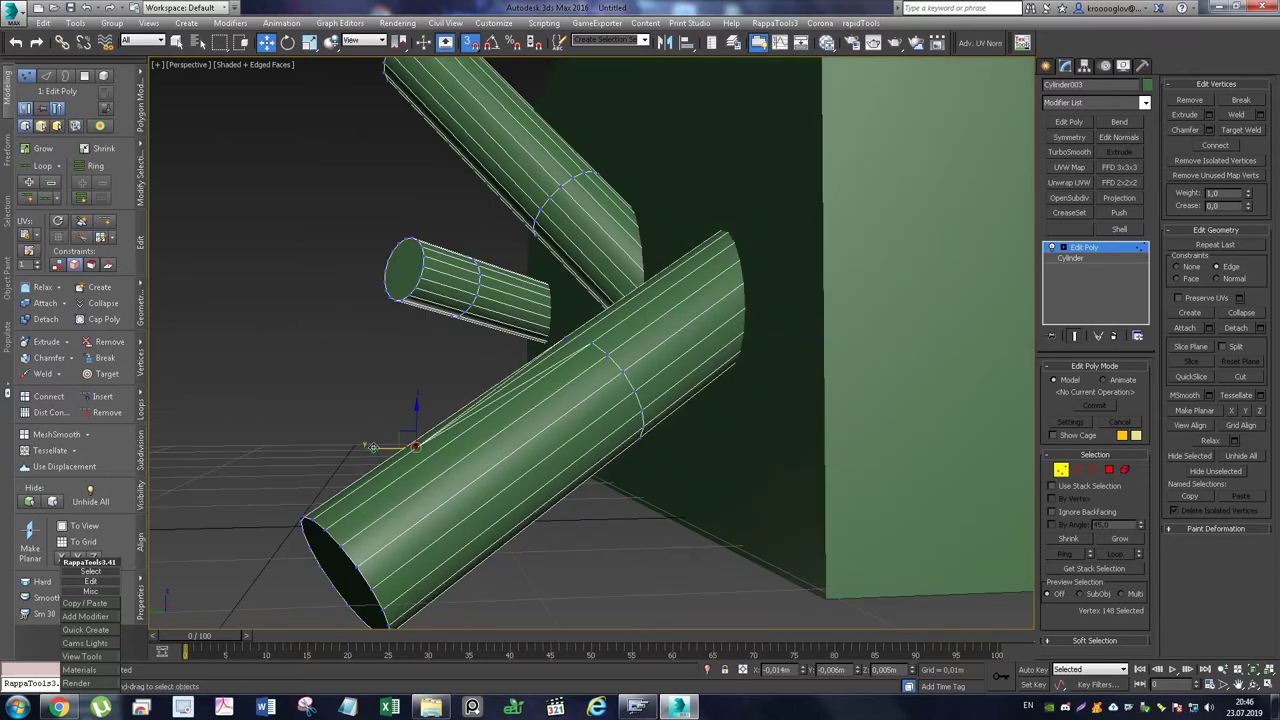
Drag one large-cylinder vertex along its edges past the wall's bottom corner, releasing it back on the cylinder
mouse_move(372, 447)
left_mouse_down()
mouse_move(500, 440)
mouse_move(622, 375)
mouse_move(605, 410)
mouse_move(476, 415)
mouse_move(395, 307)
mouse_move(420, 282)
left_mouse_up()
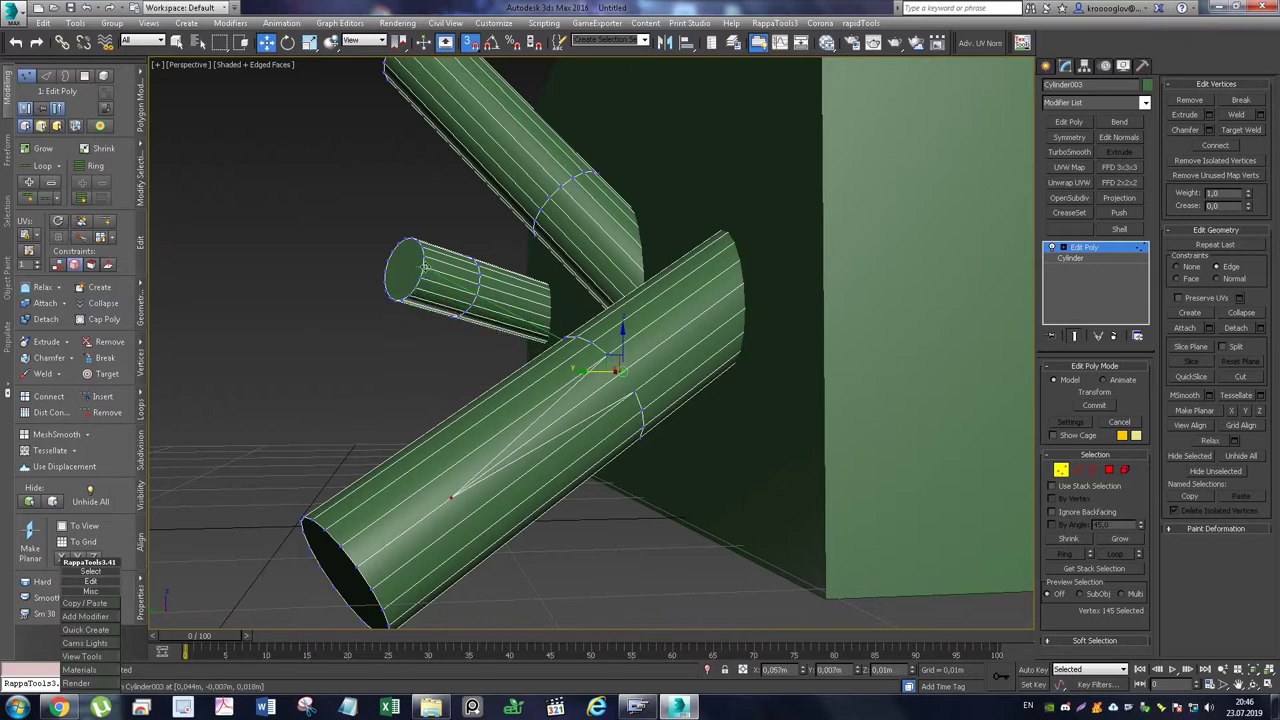
mouse_move(422, 274)
left_mouse_down()
mouse_move(418, 241)
mouse_move(534, 234)
mouse_move(584, 170)
left_mouse_up()
mouse_move(584, 170)
left_mouse_down()
mouse_move(670, 560)
mouse_move(818, 606)
left_mouse_up()
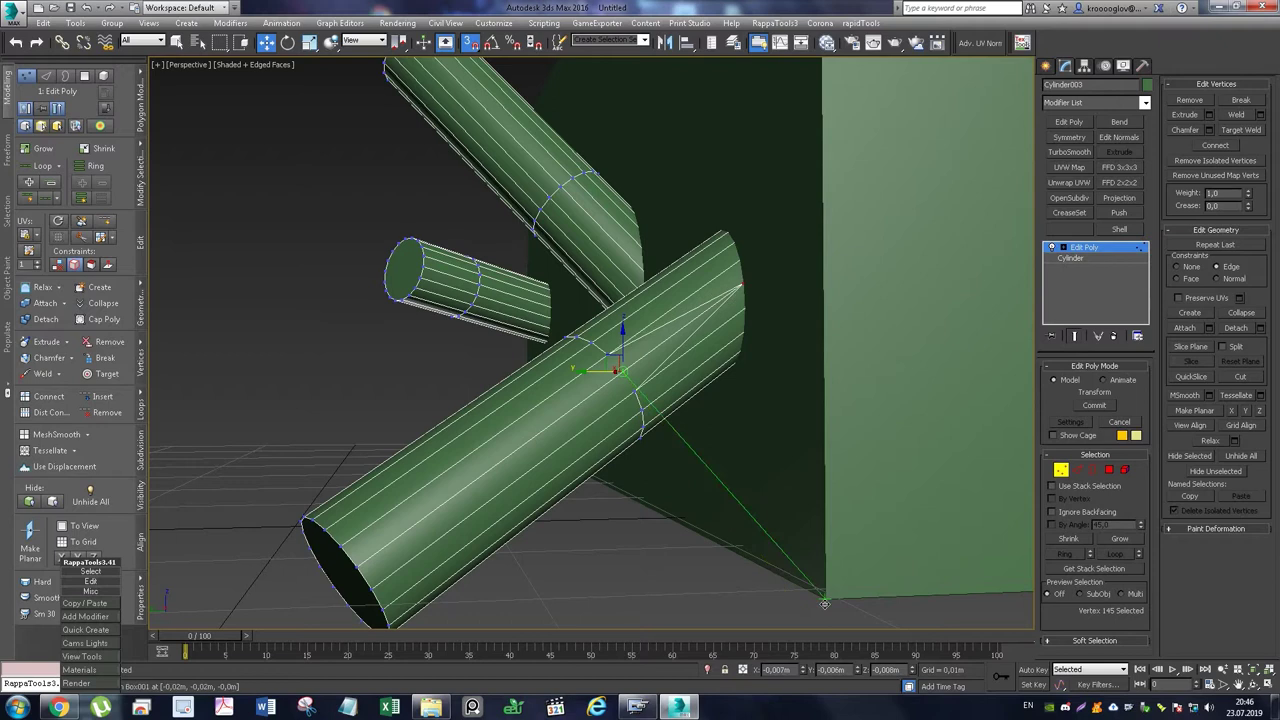
left_click_drag(823, 603, 541, 431)
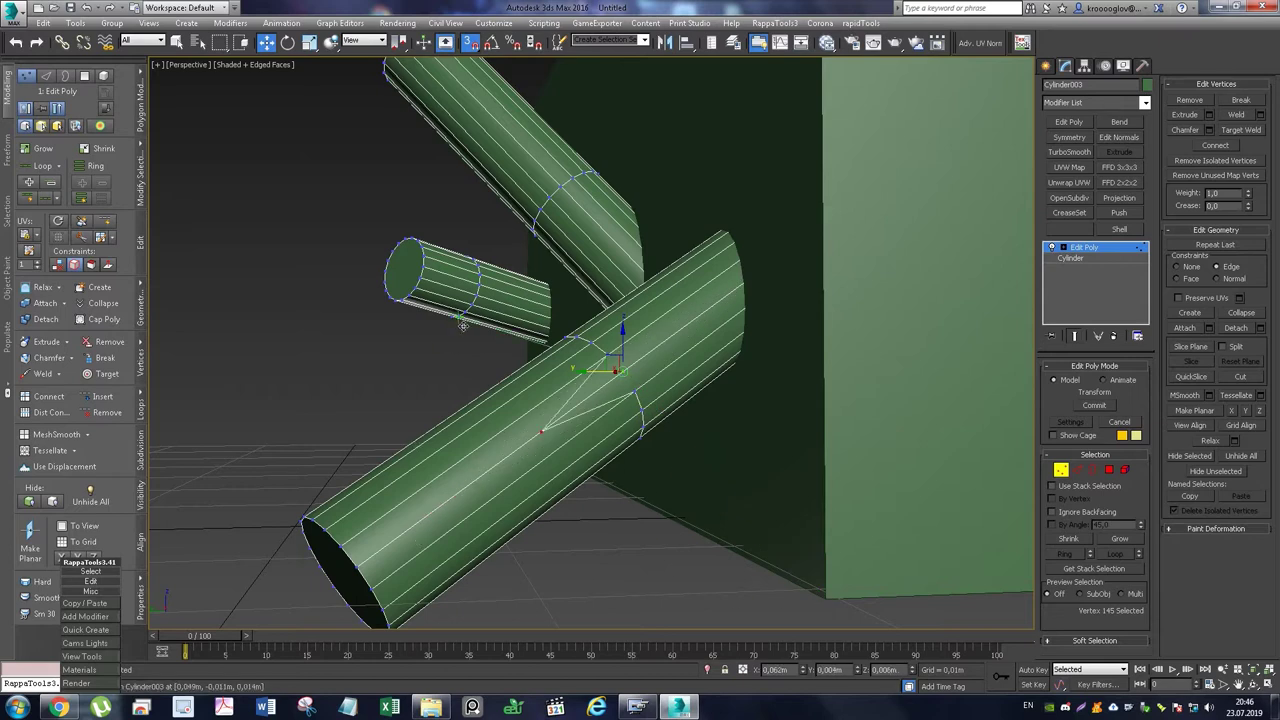
left_click_drag(463, 325, 481, 258)
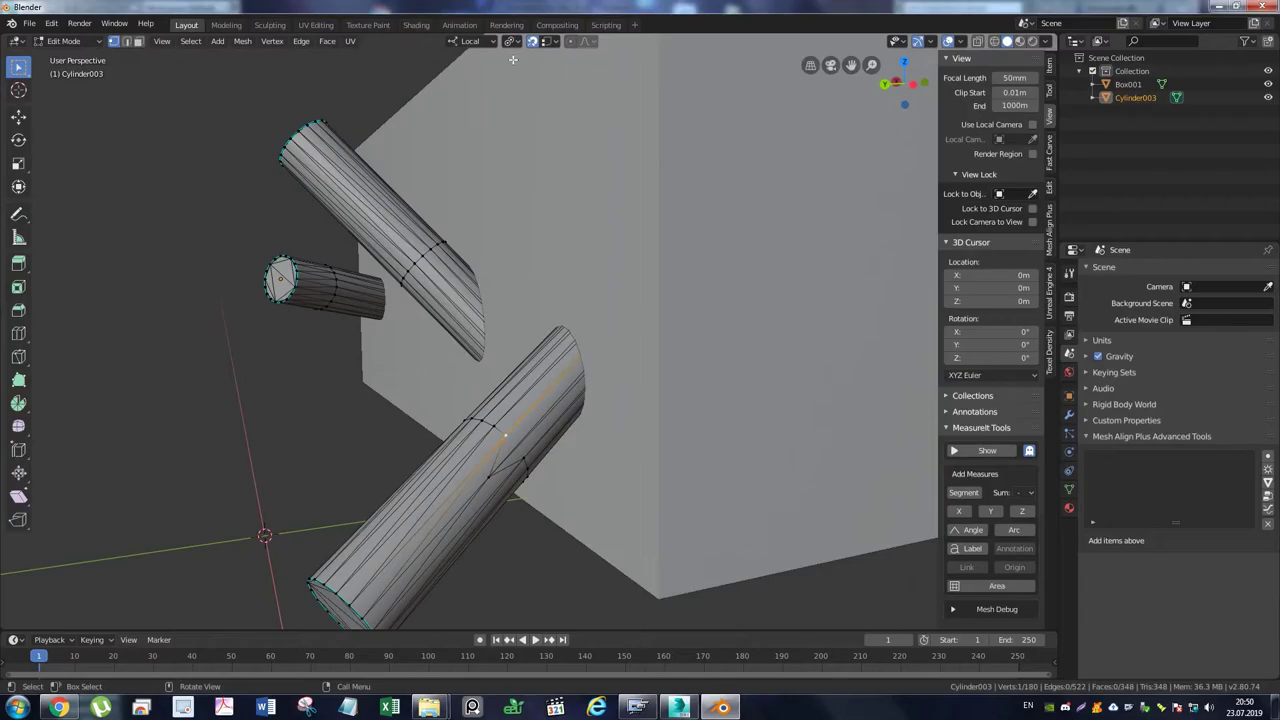
Select the neighbouring edge loop, test moving it along local X, Y and Z, then cancel
left_click(468, 41)
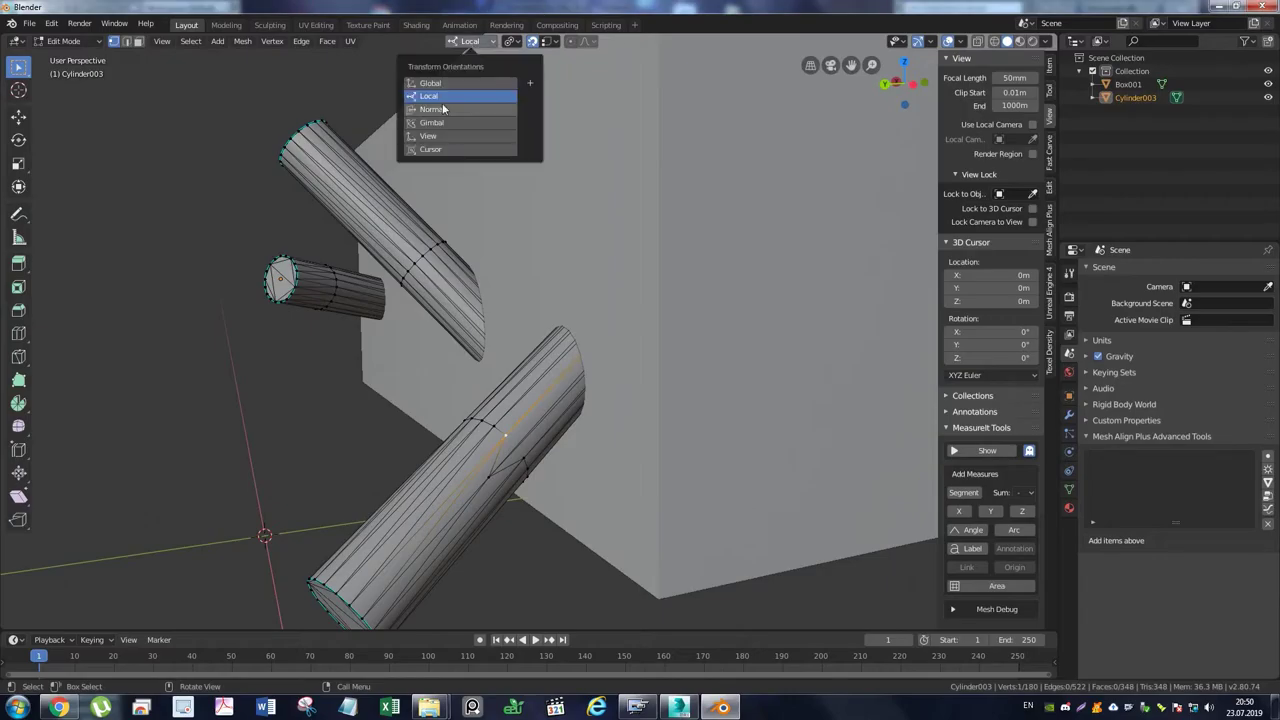
left_click(514, 41)
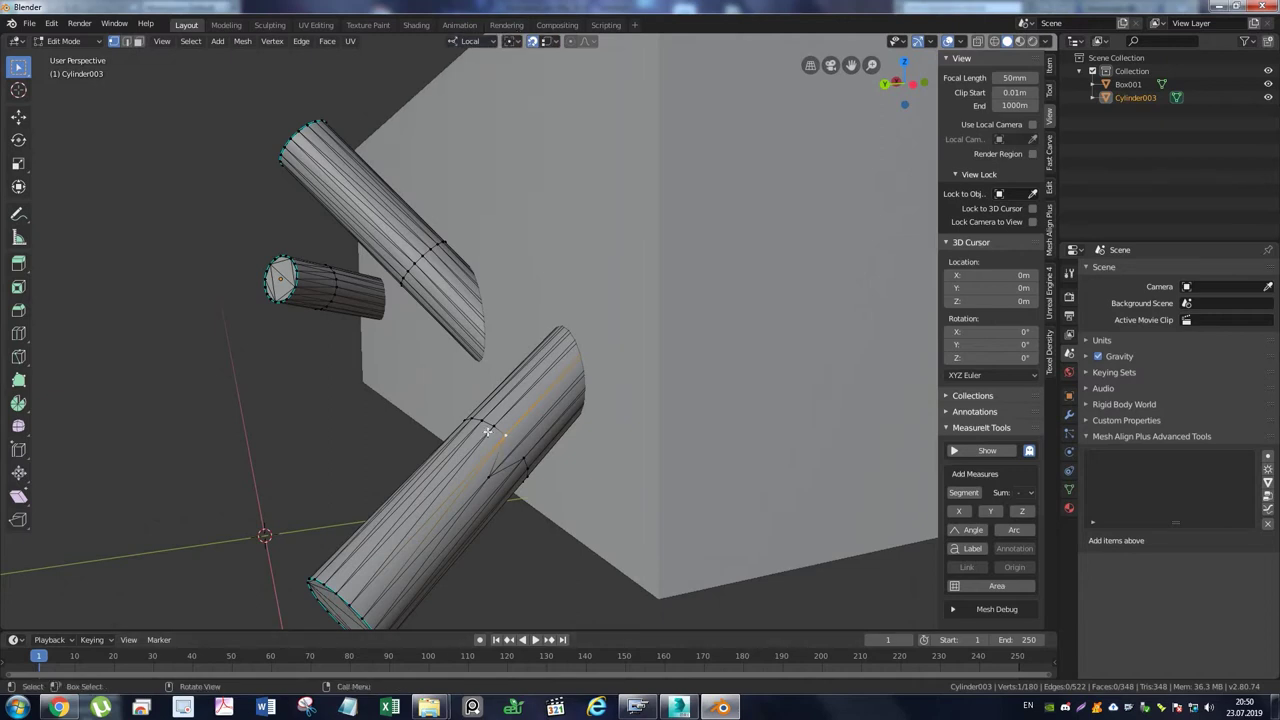
left_click(491, 424, "alt")
key("g")
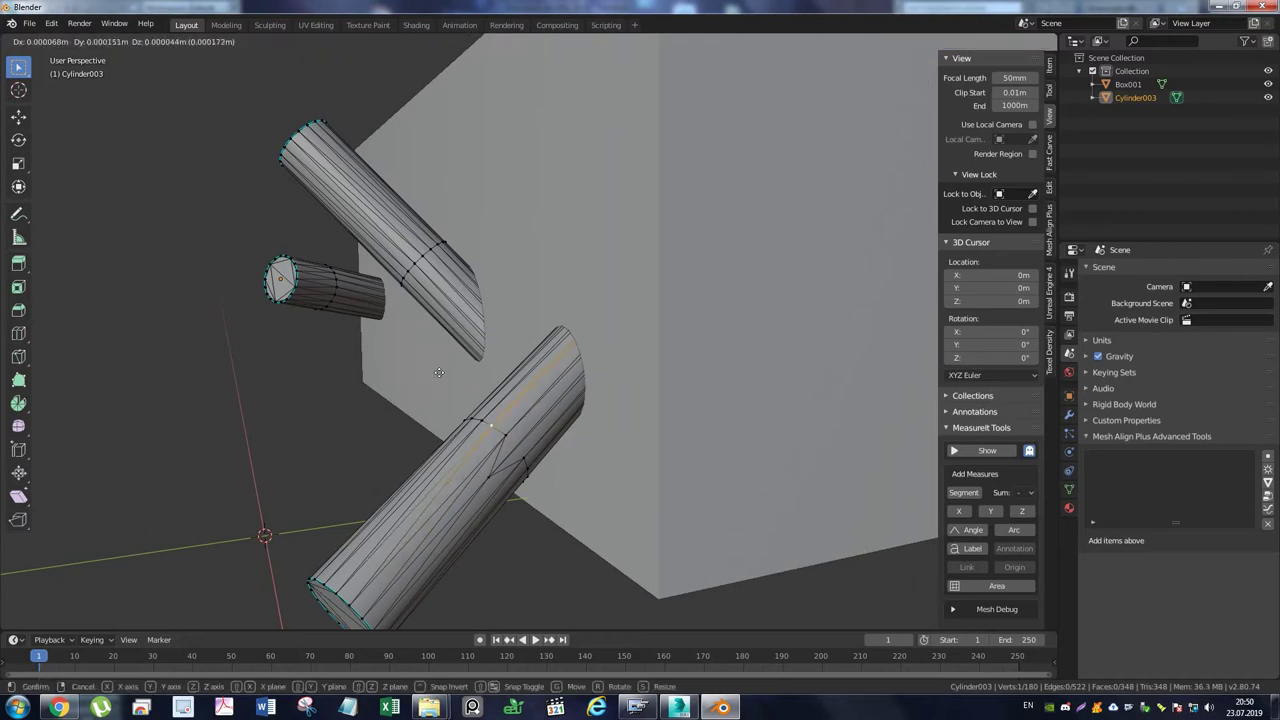
key("x")
key("x")
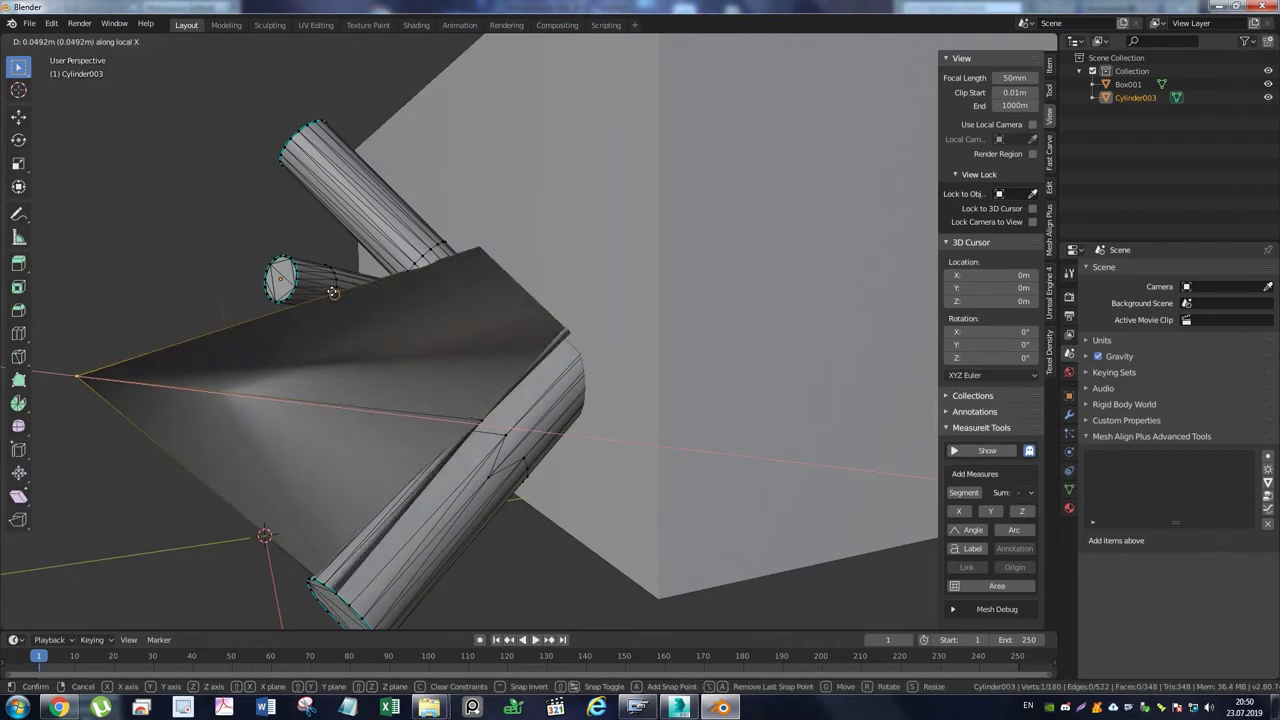
key("y")
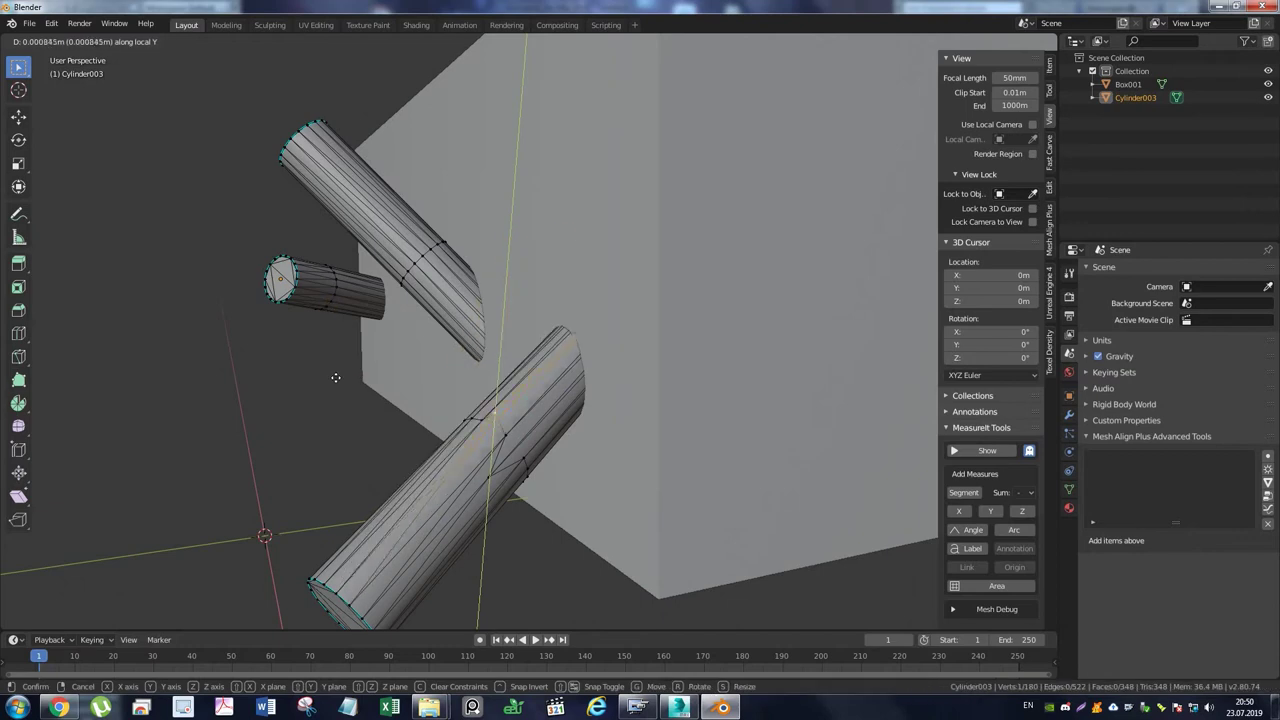
key("z")
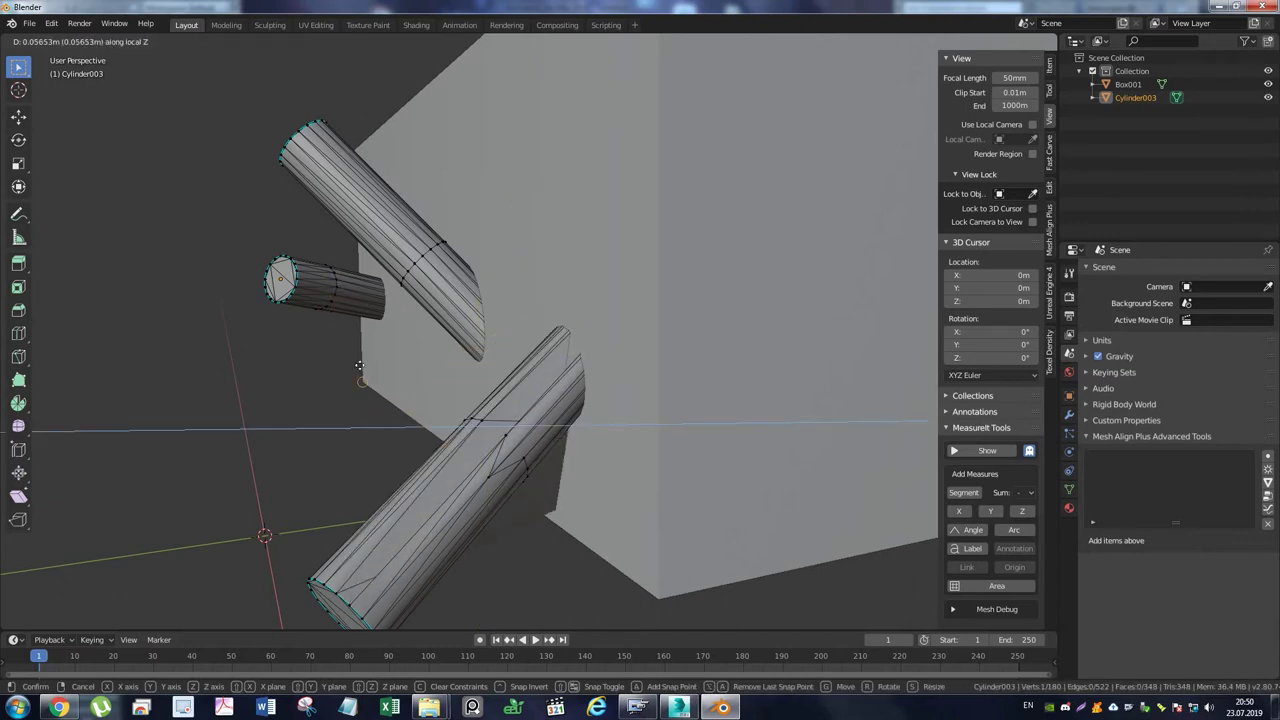
right_click(356, 361)
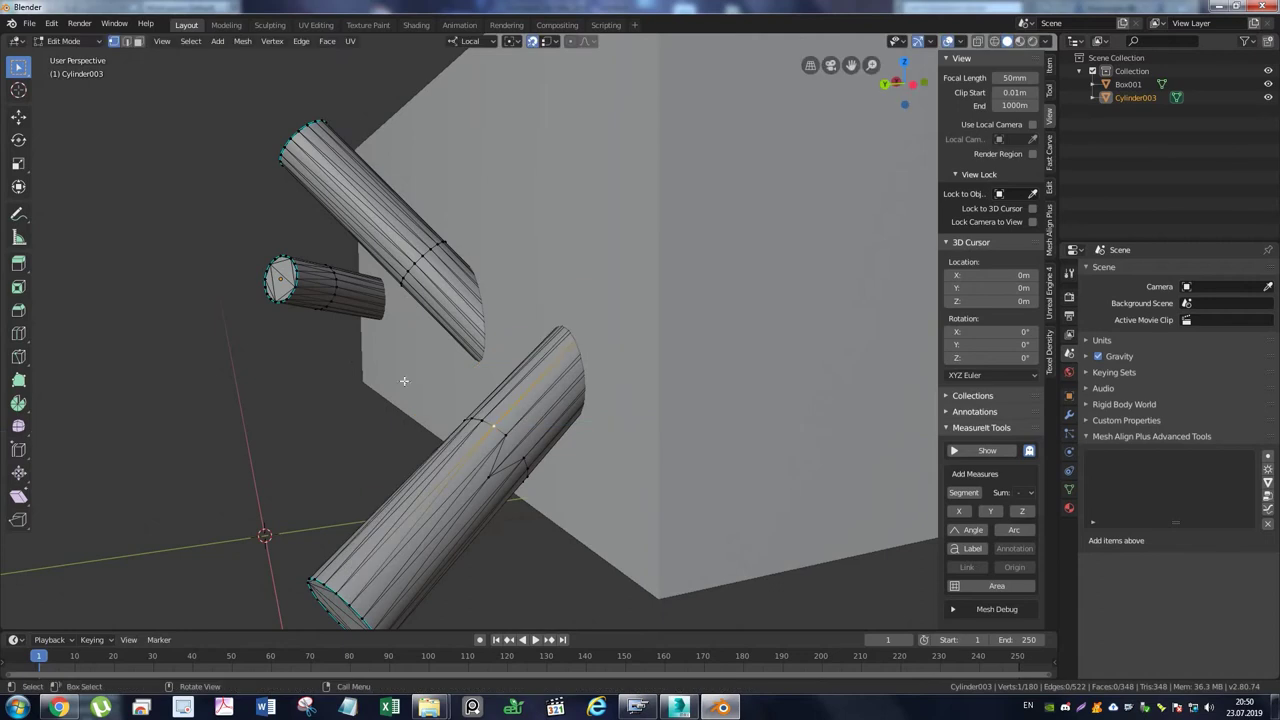
Switch to Normal orientation and trial-move the vertex along normal X, Y and Z, then cancel
left_click(479, 41)
left_click(444, 110)
key("g")
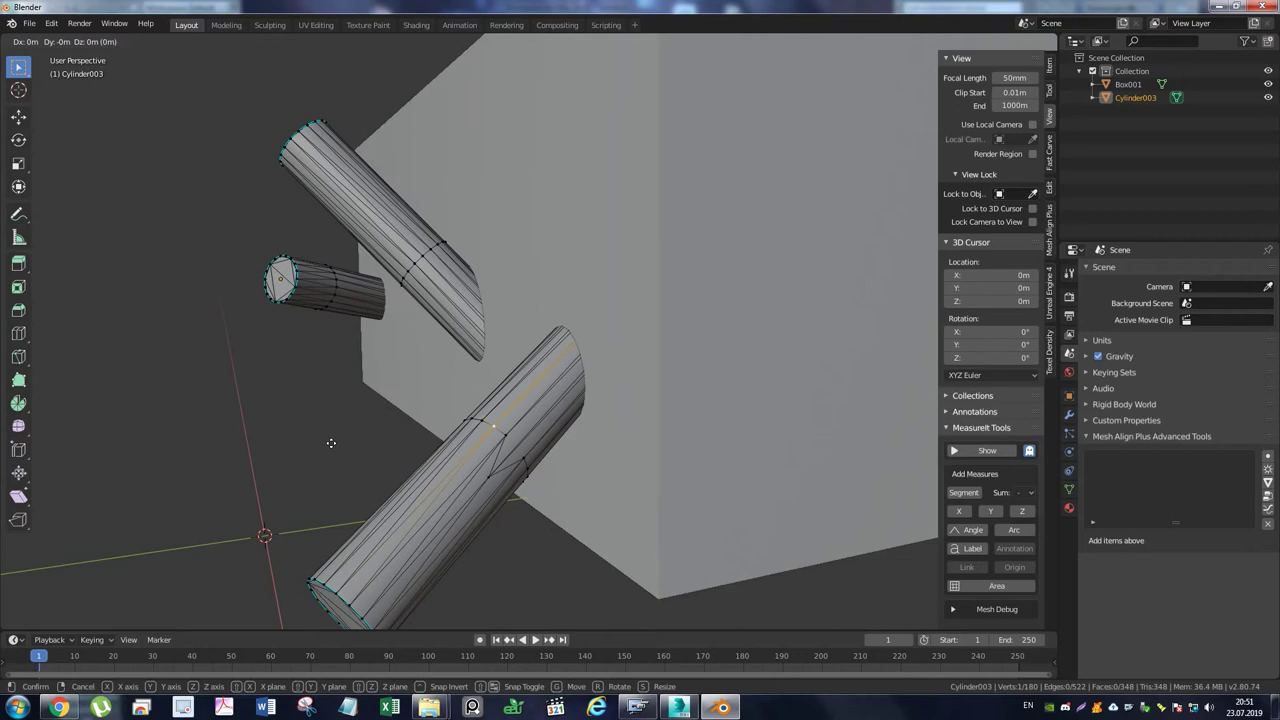
key("x")
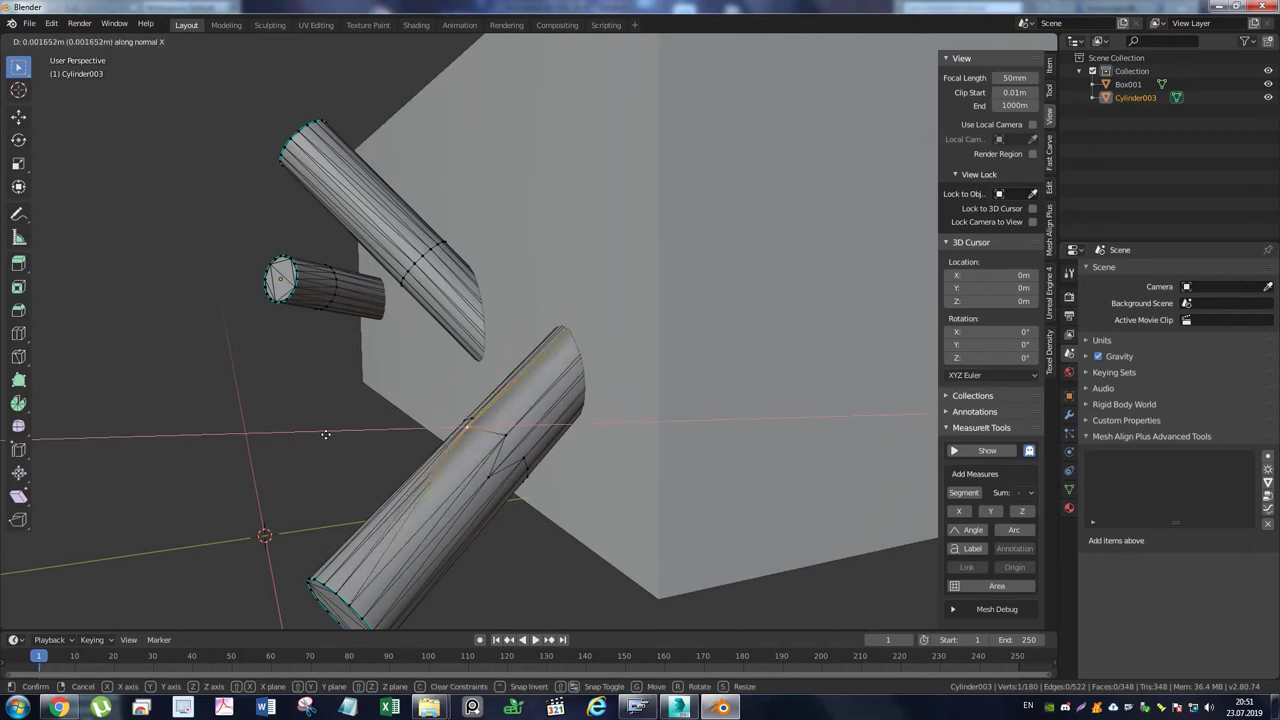
key("y")
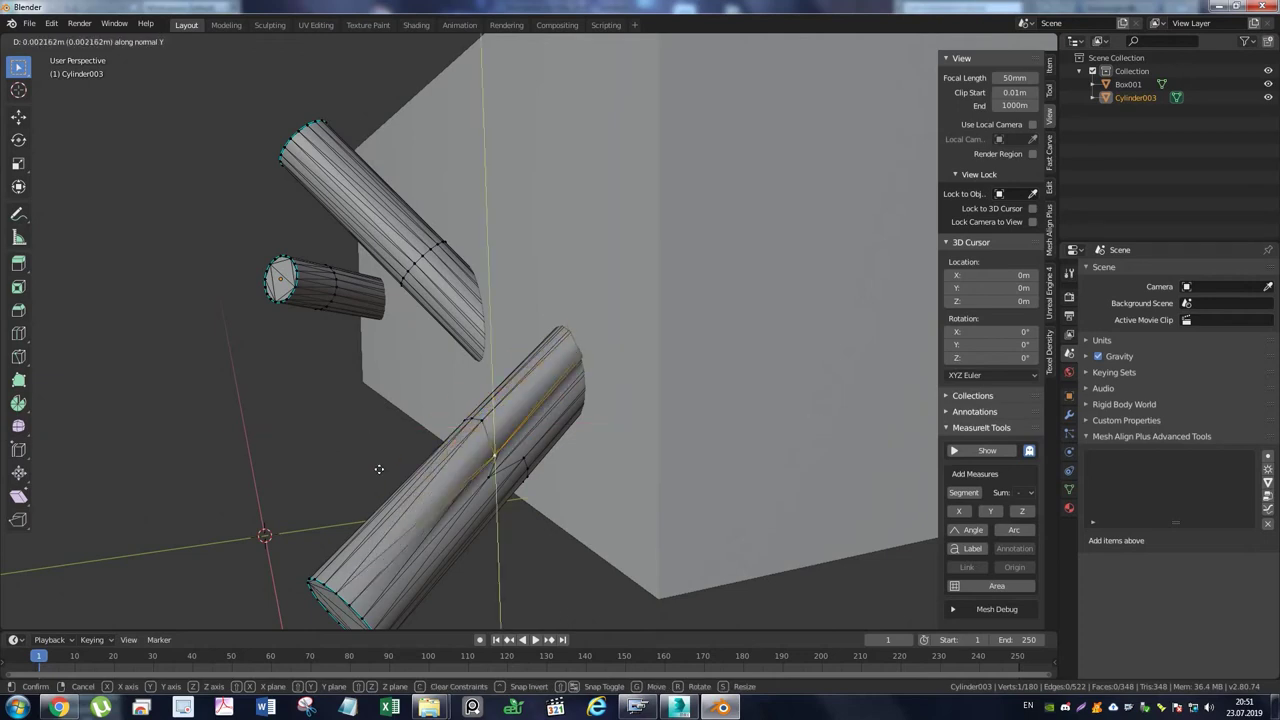
key("z")
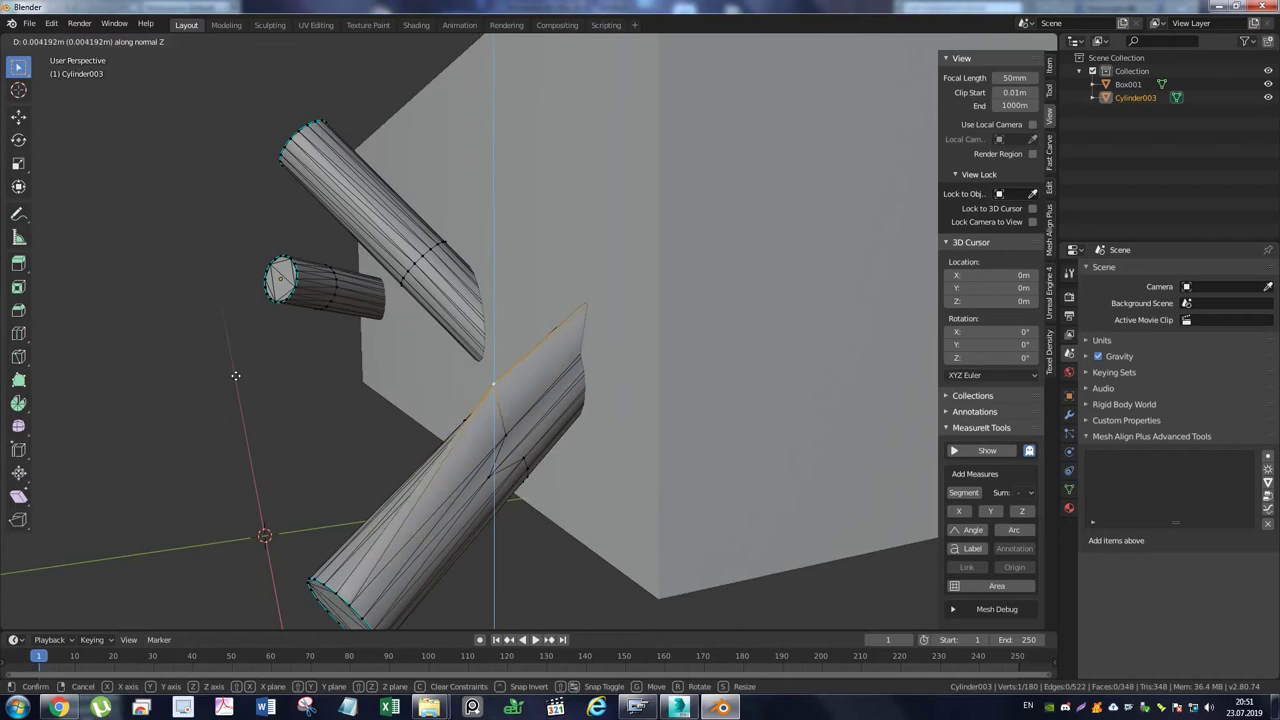
key("Escape")
Set the pivot point to Individual Origins and the transform orientation to Local
left_click(478, 41)
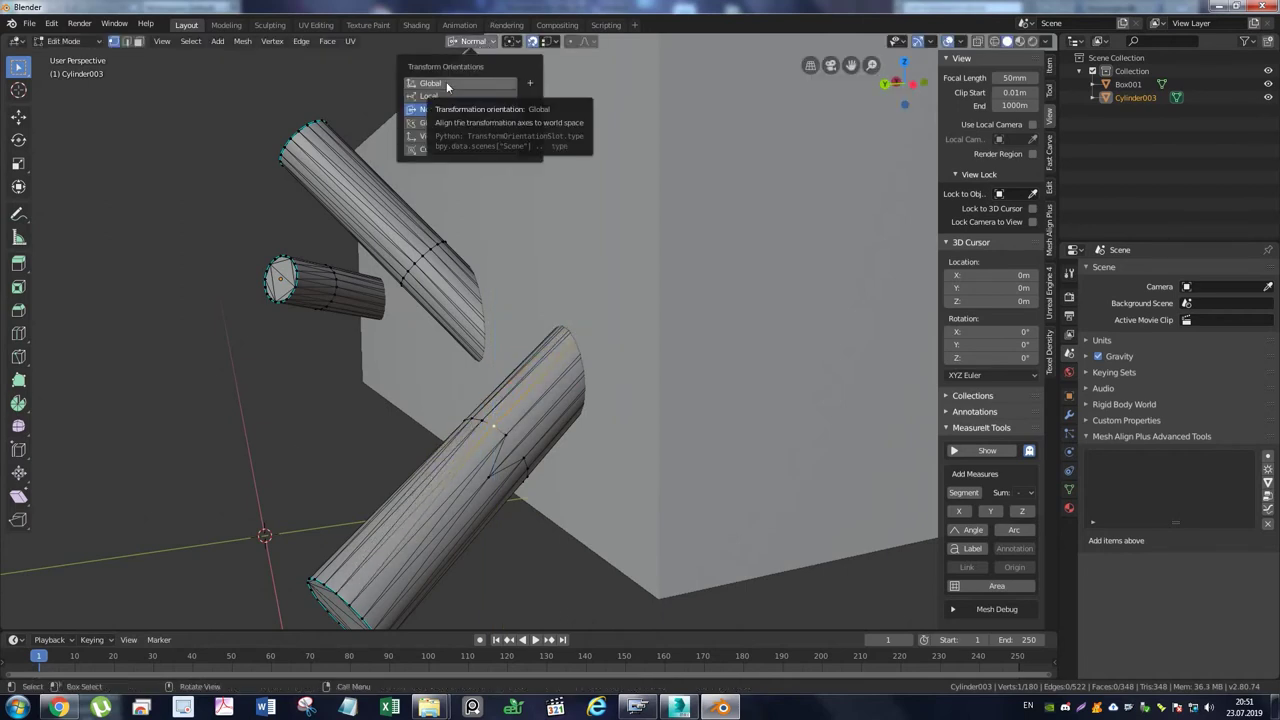
left_click(458, 83)
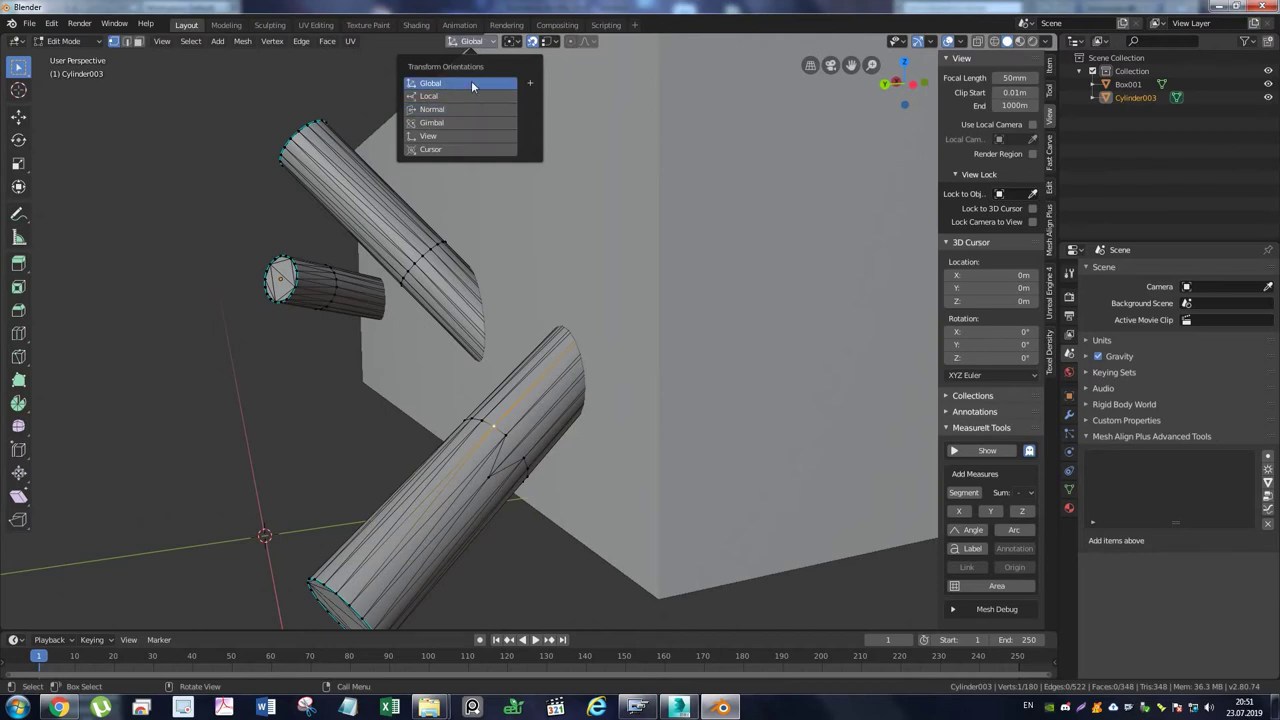
left_click(511, 41)
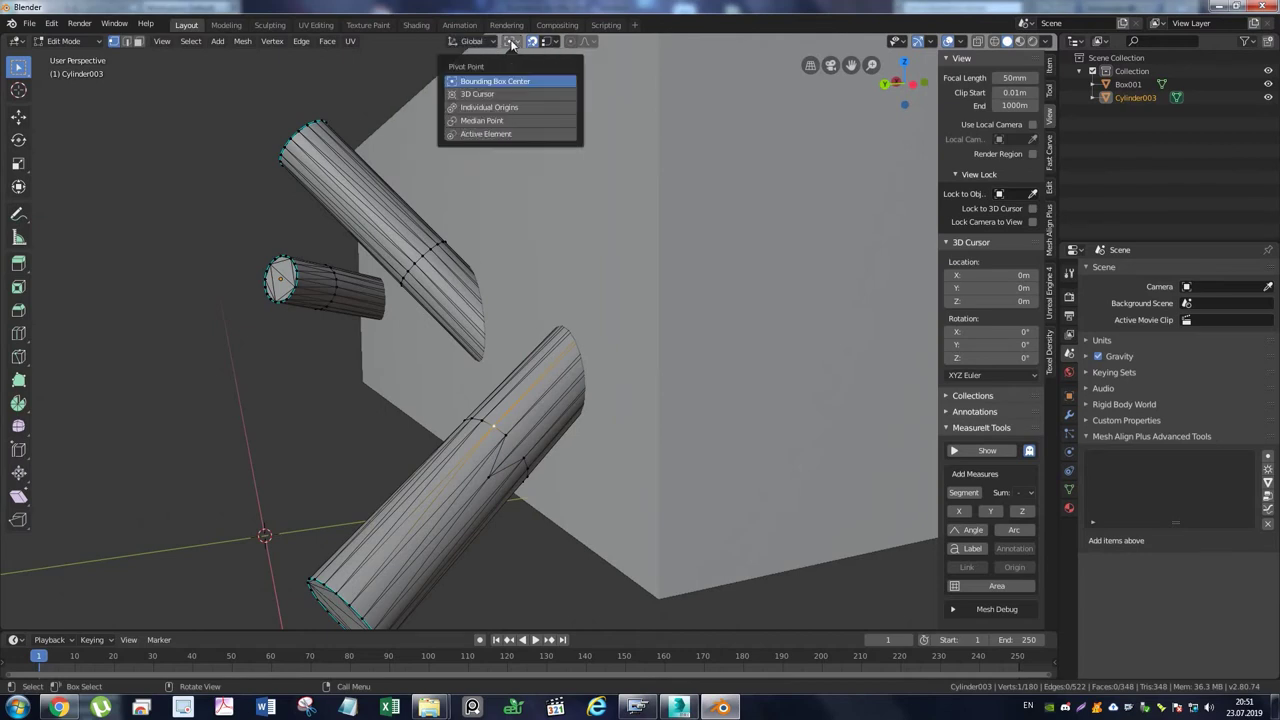
left_click(490, 108)
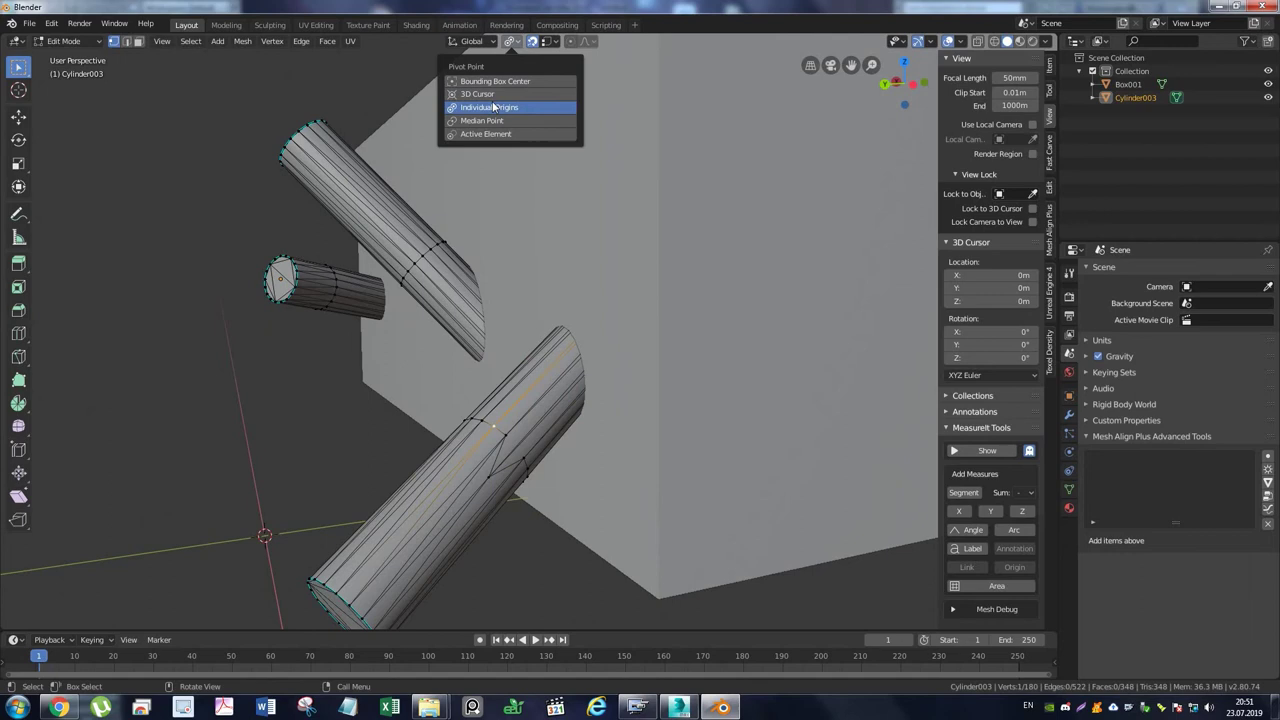
left_click(472, 41)
left_click(430, 96)
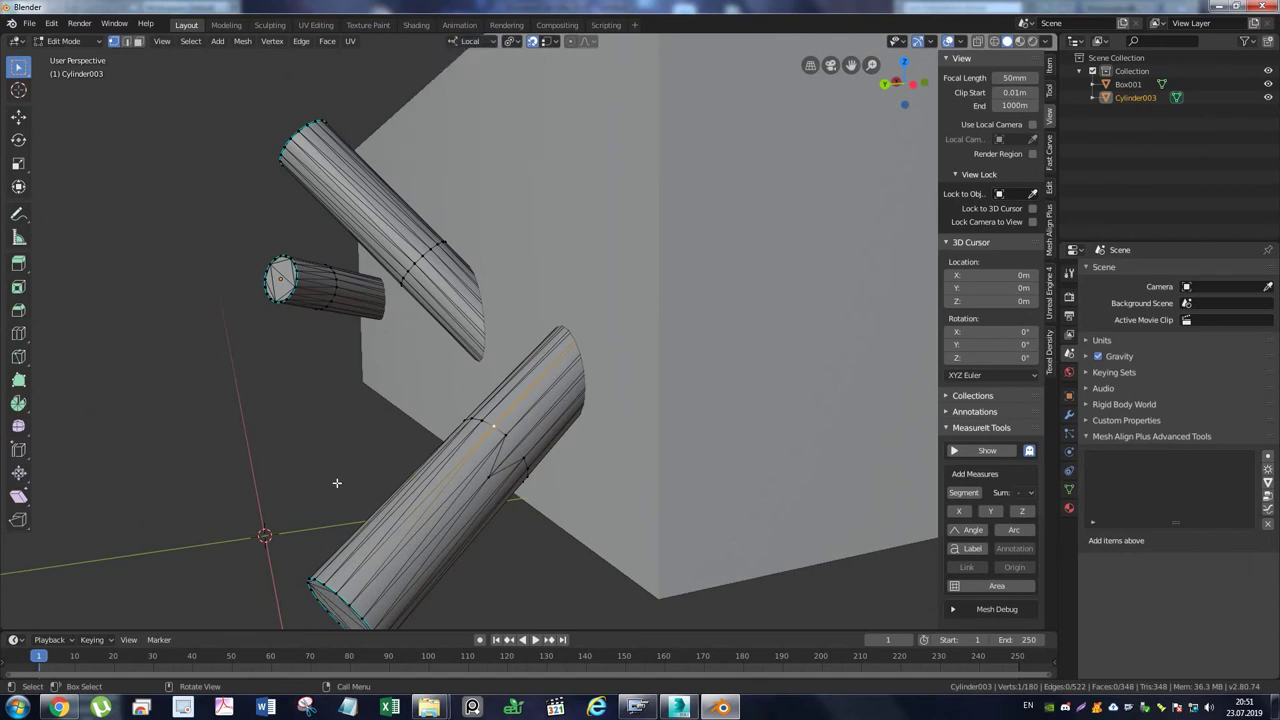
key("g")
key("x")
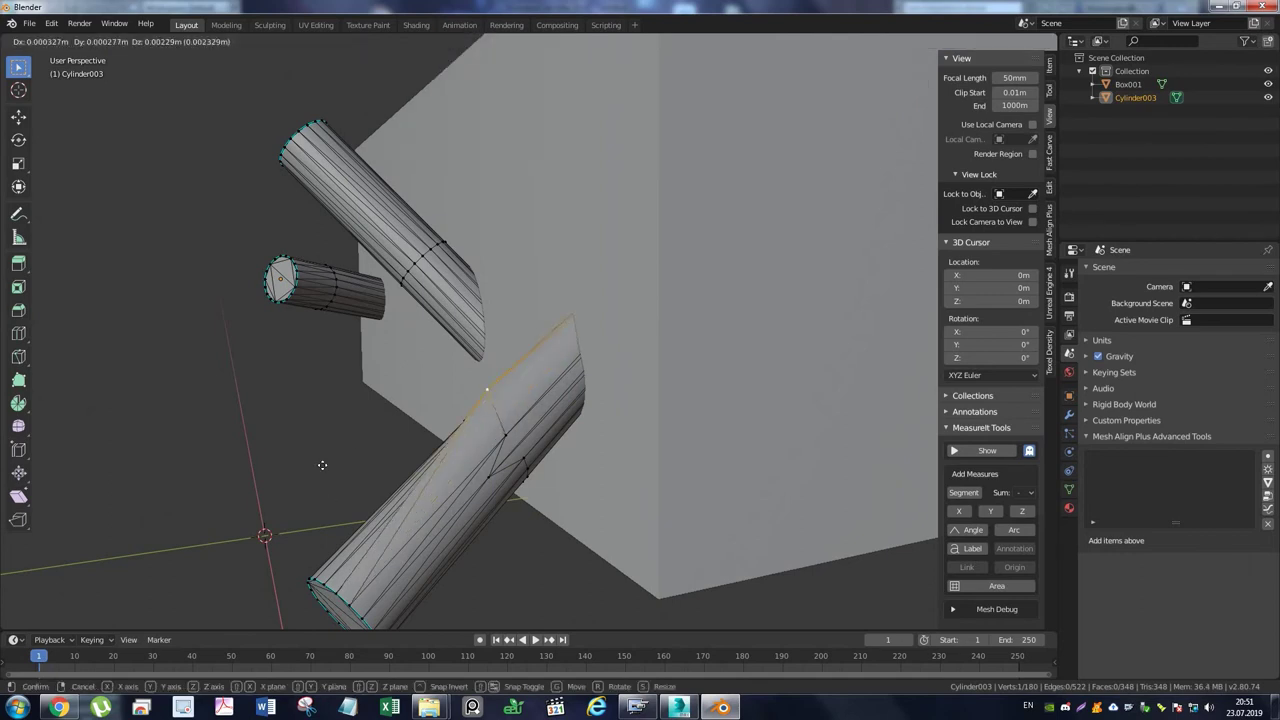
key("x")
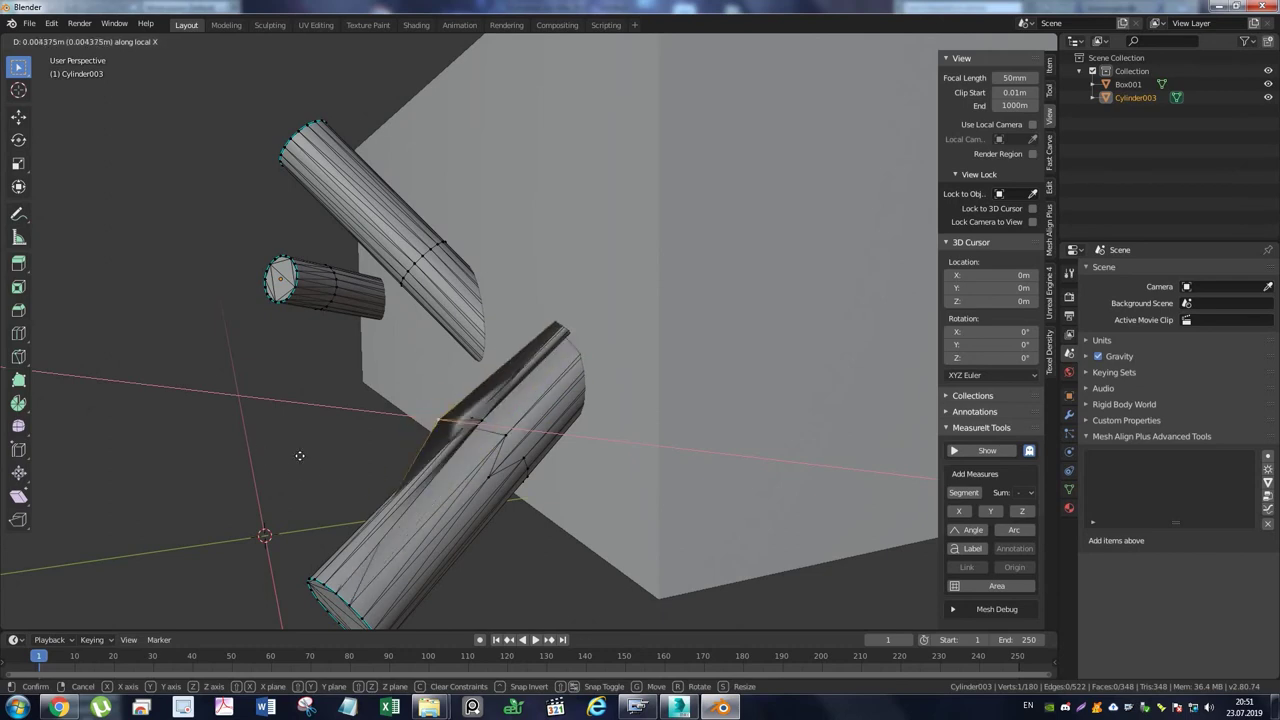
key("y")
key("y")
key("z")
key("z")
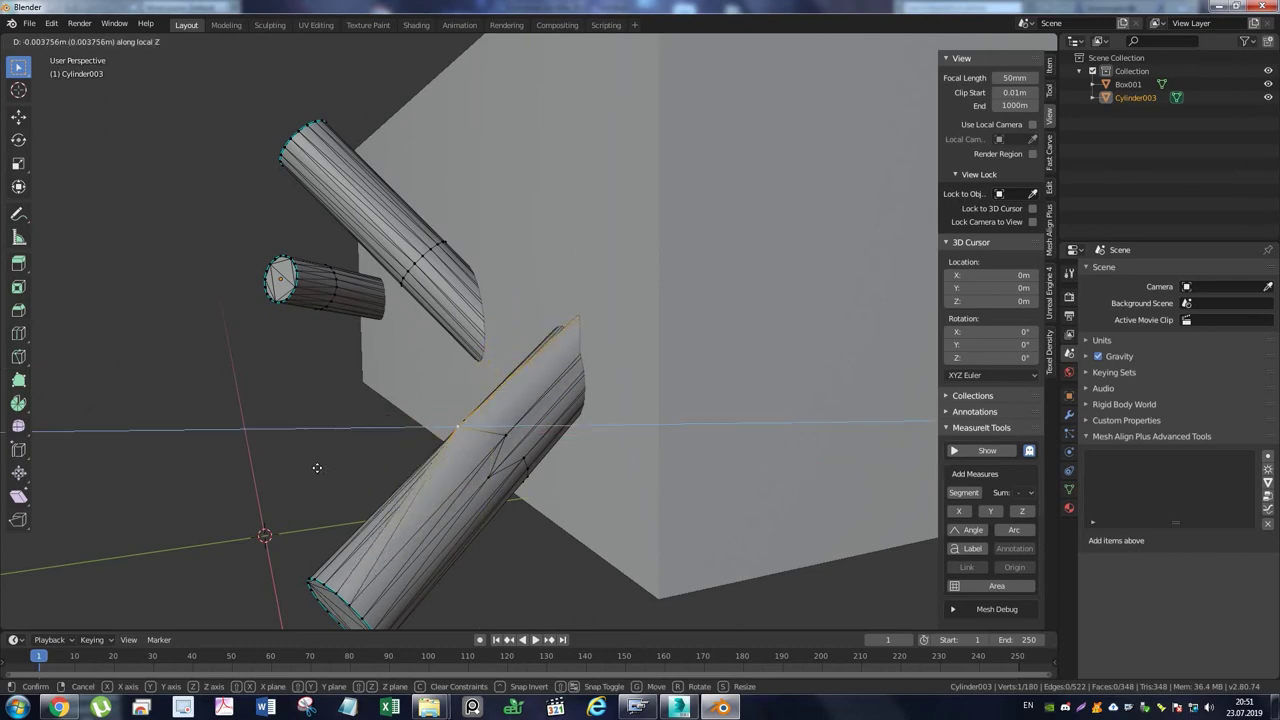
left_click(280, 444)
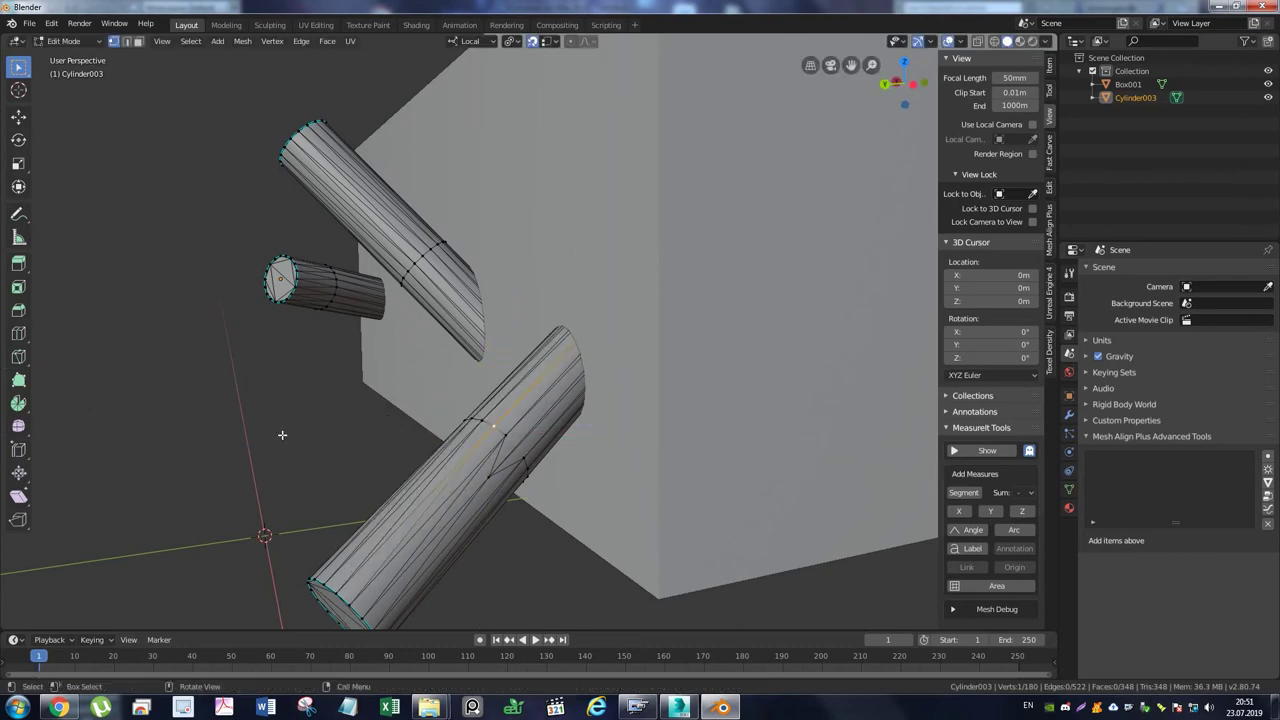
left_click(637, 707)
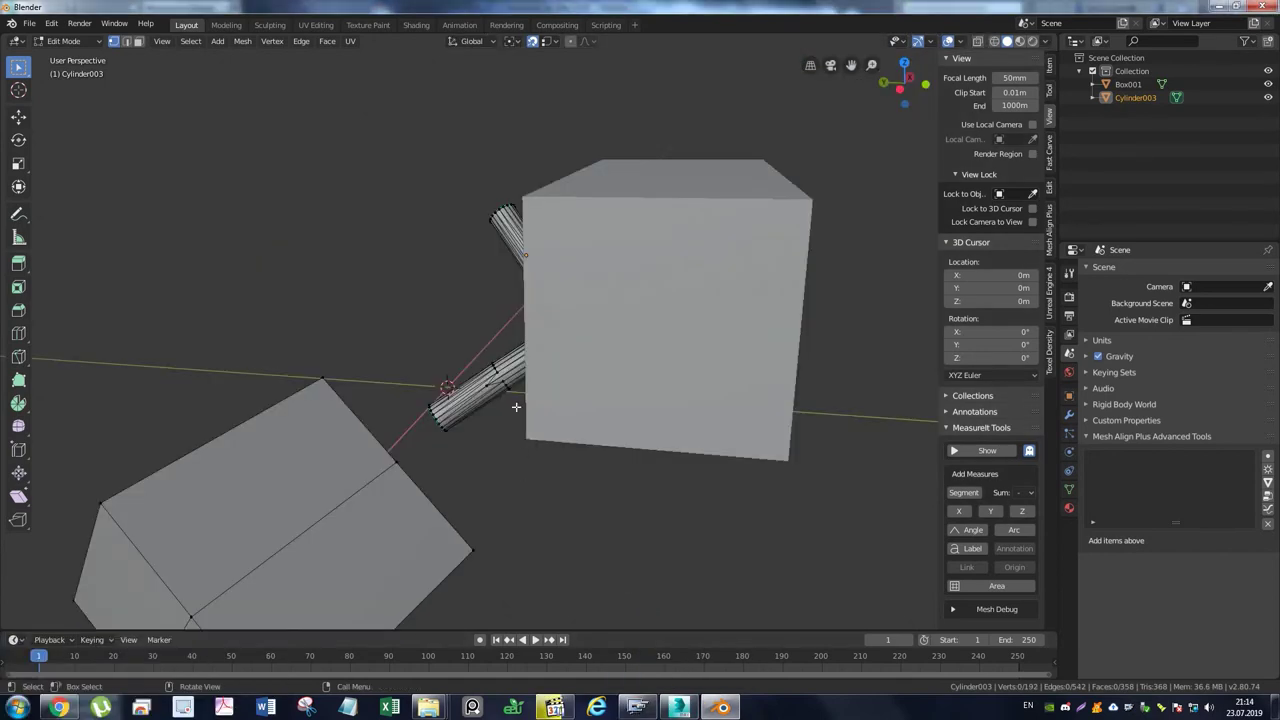
mouse_move(529, 443)
middle_mouse_down()
mouse_move(523, 390)
mouse_move(400, 420)
middle_mouse_up()
Create a custom 'Face' orientation from the box's top edge and trial-move along its X and Y
key("2")
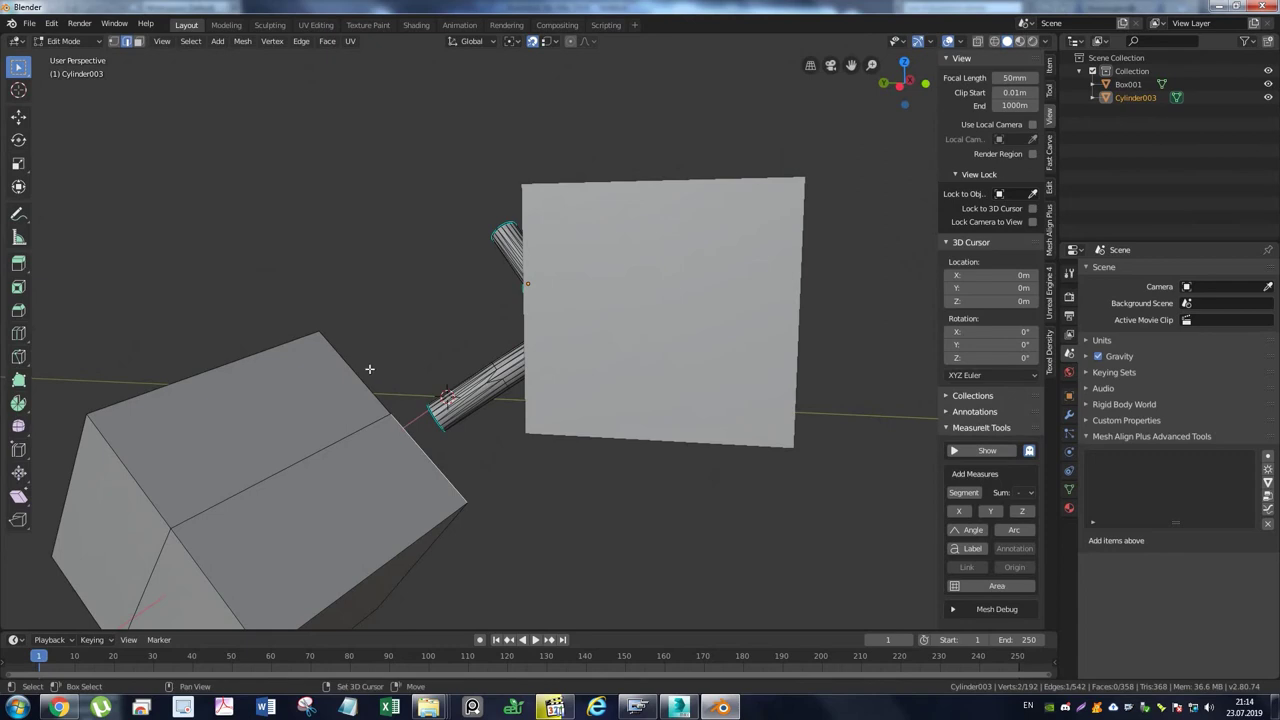
left_click(368, 366, "shift")
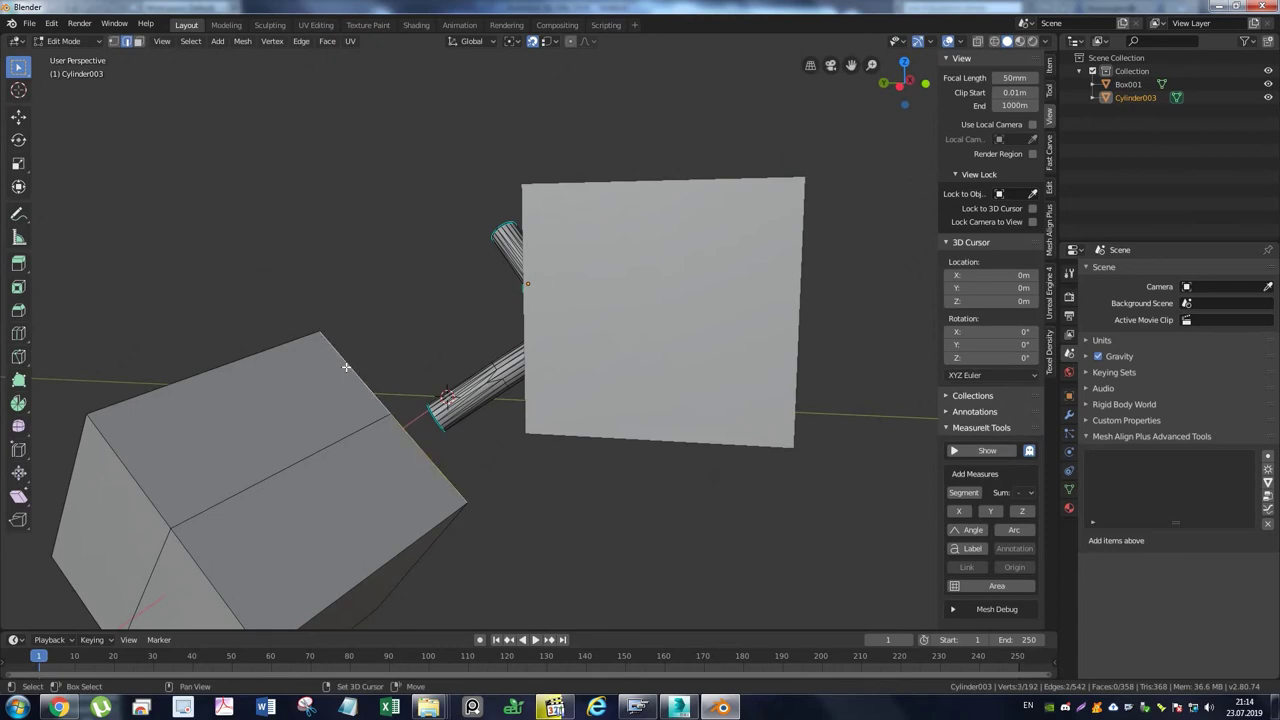
left_click(471, 41)
left_click(529, 90)
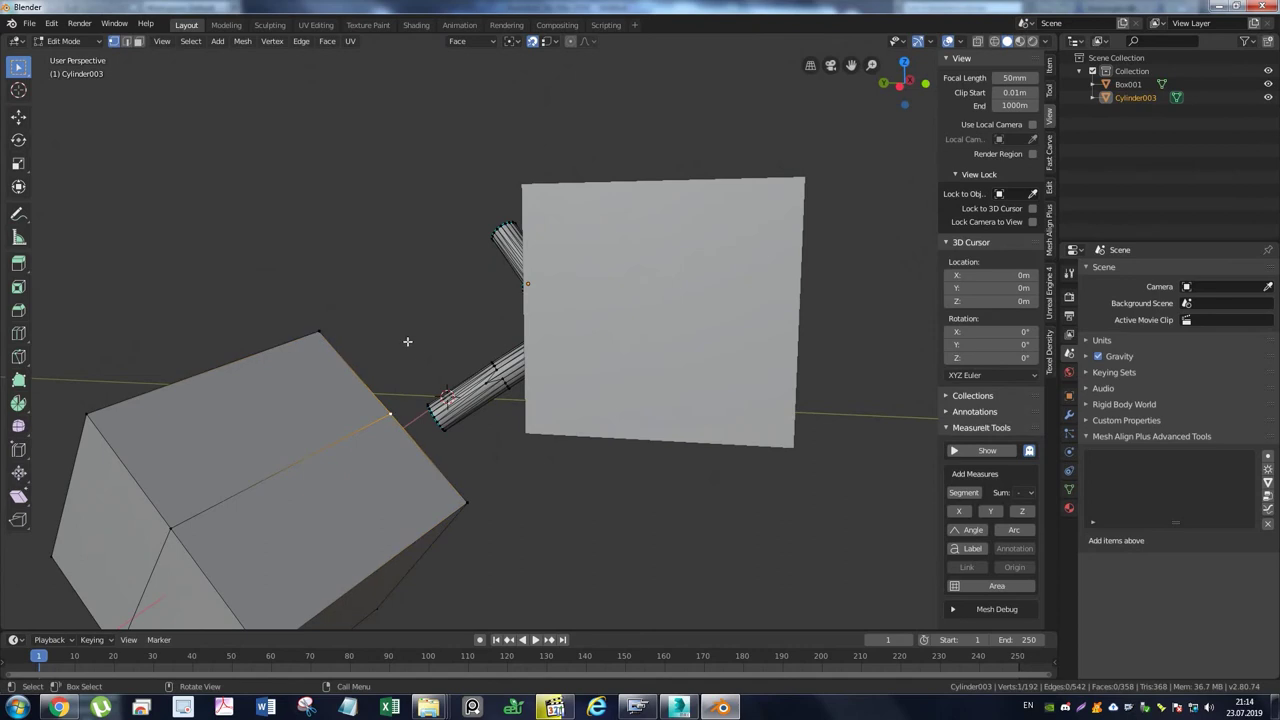
key("g")
key("x")
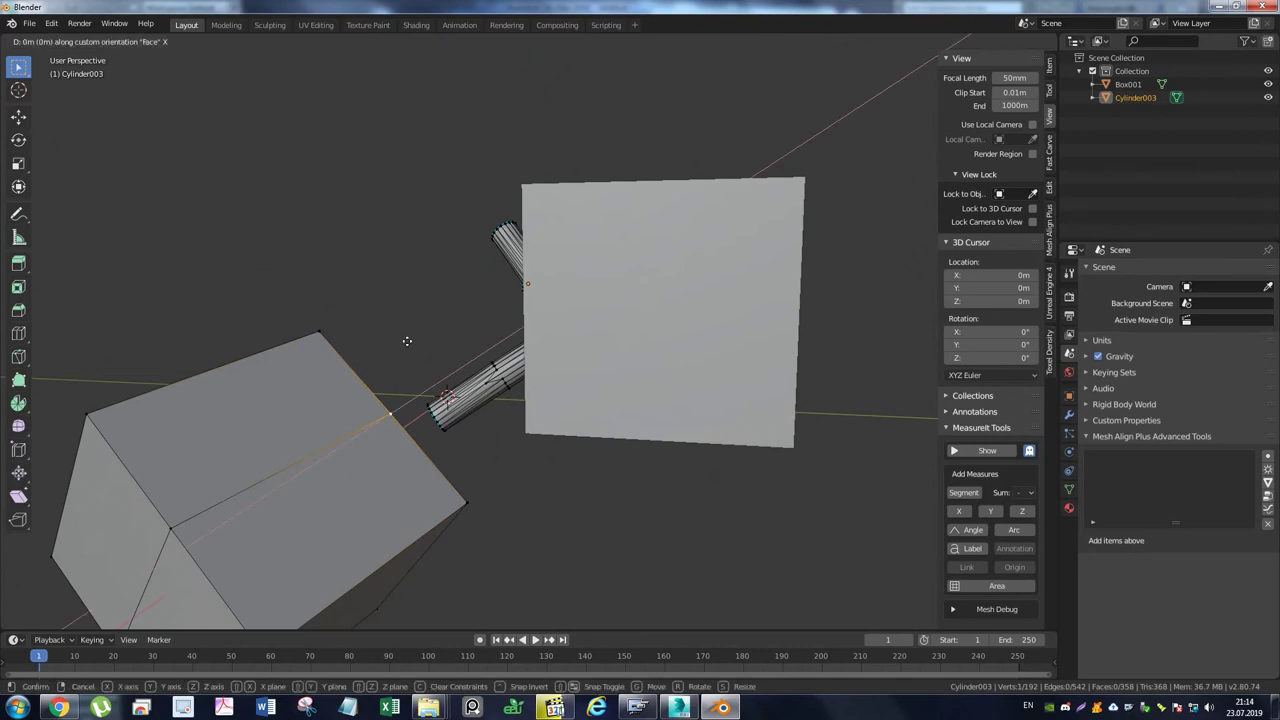
key("y")
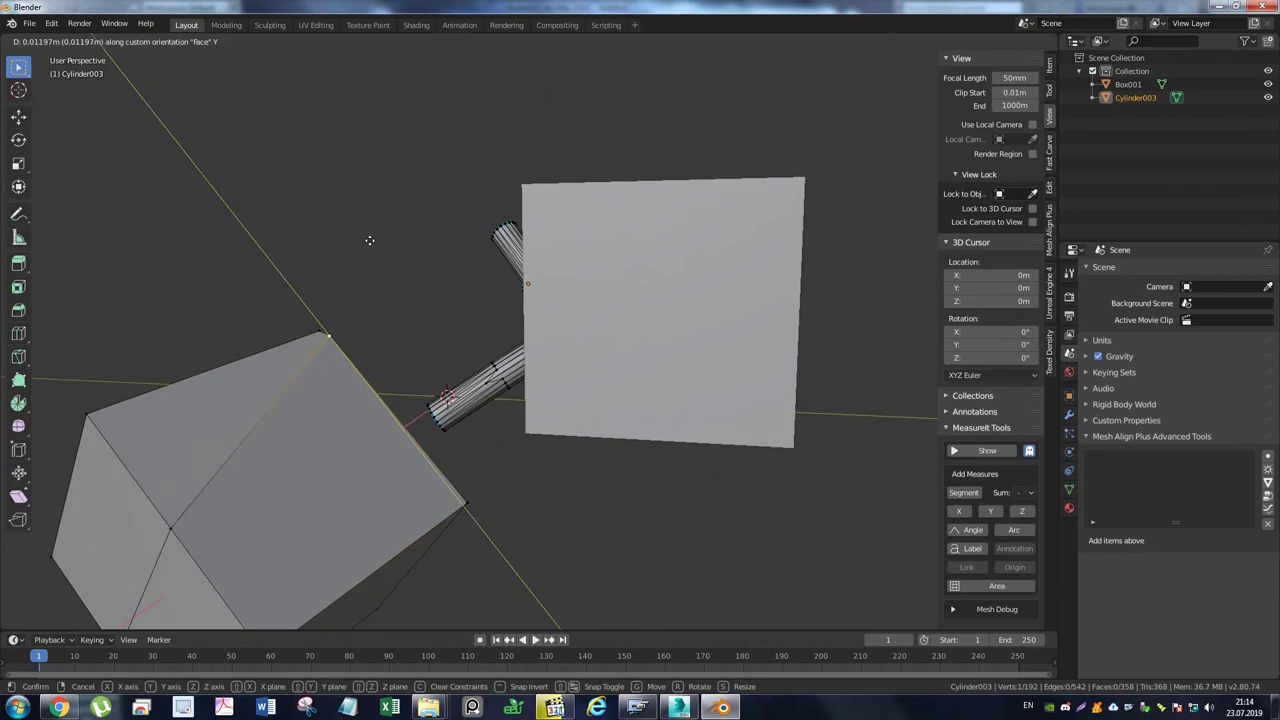
key("Escape")
In face mode, select the box's lower-right and top faces
key("3")
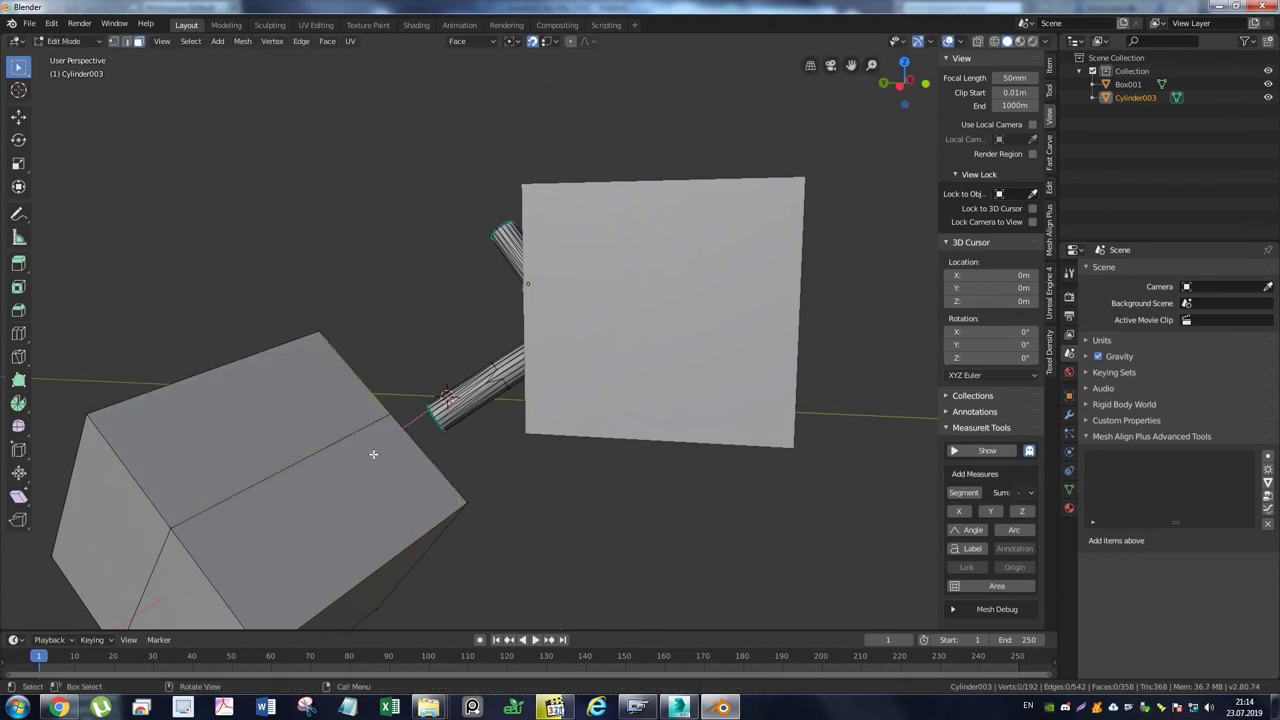
left_click(373, 454)
left_click(314, 380, "shift")
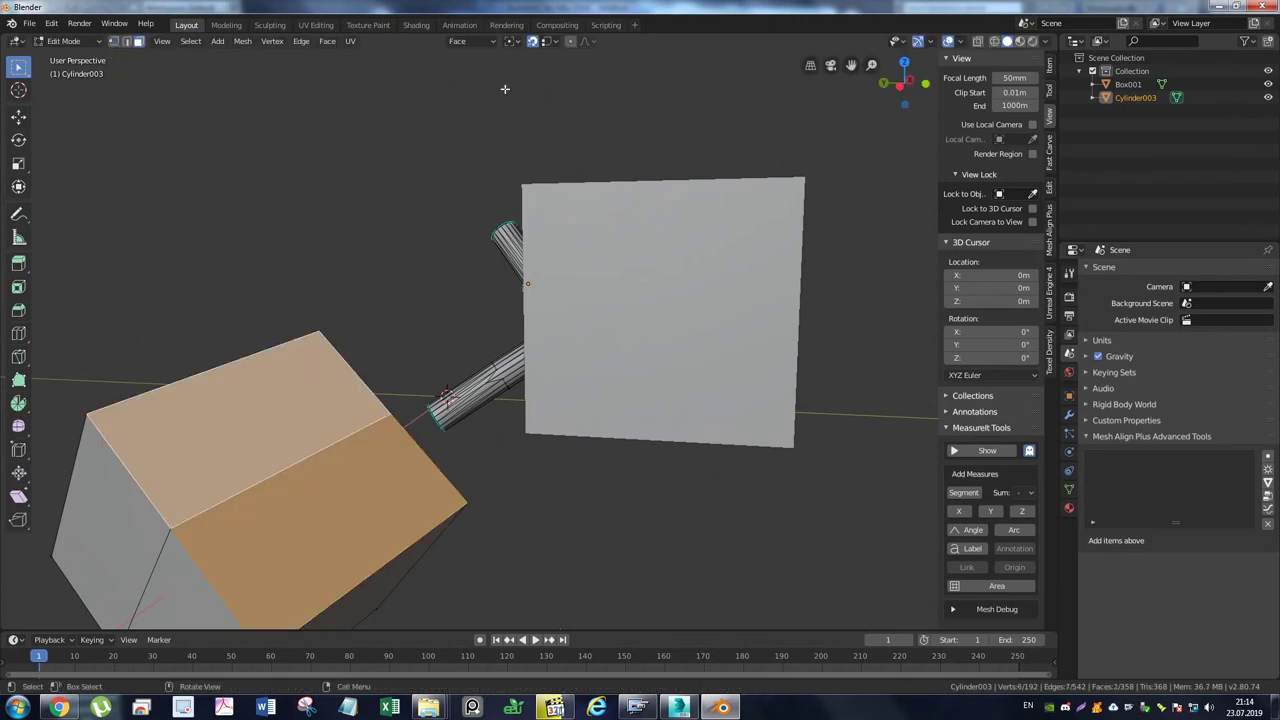
Create orientation Face.001 from the two faces and slide the top-edge vertex along its X axis
left_click(472, 41)
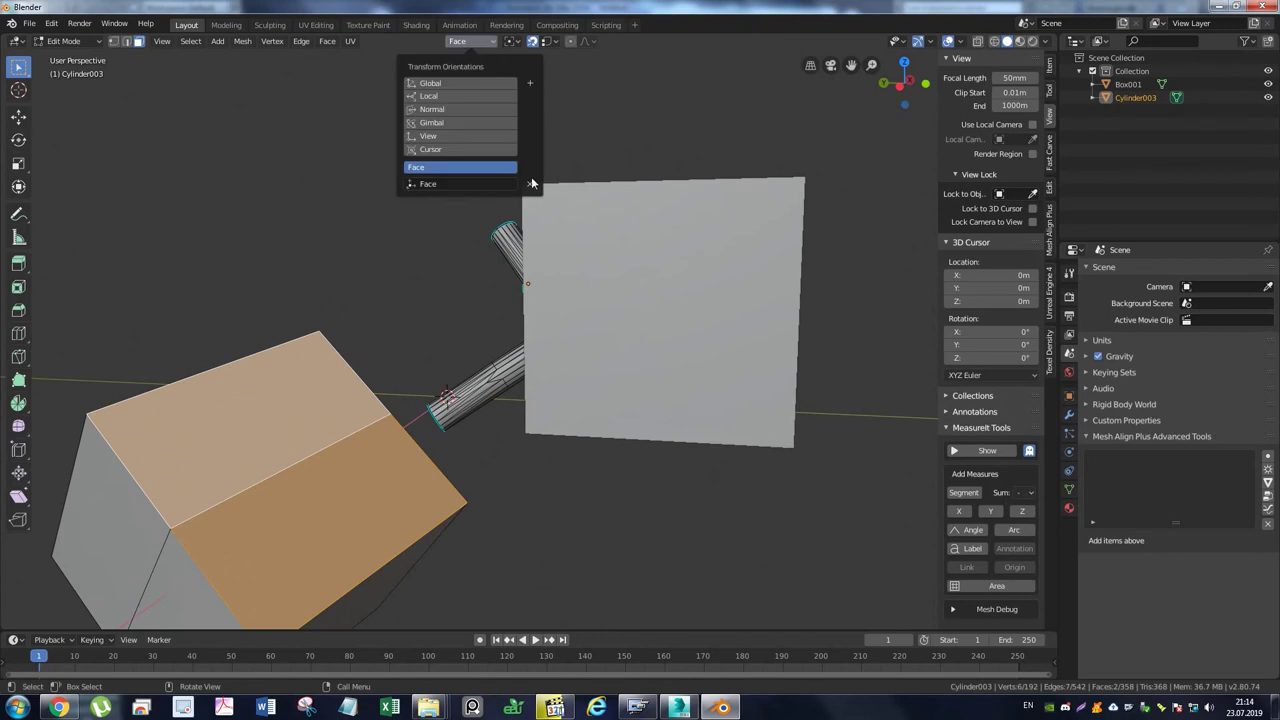
left_click(529, 83)
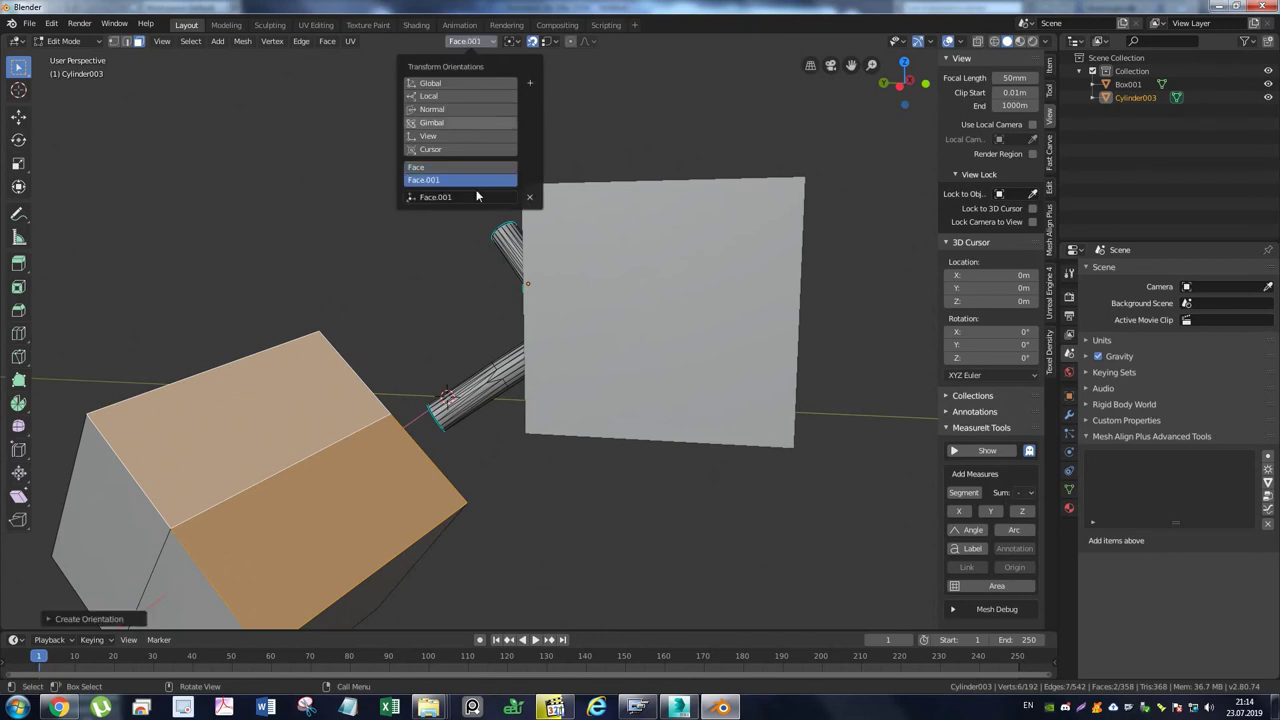
key("1")
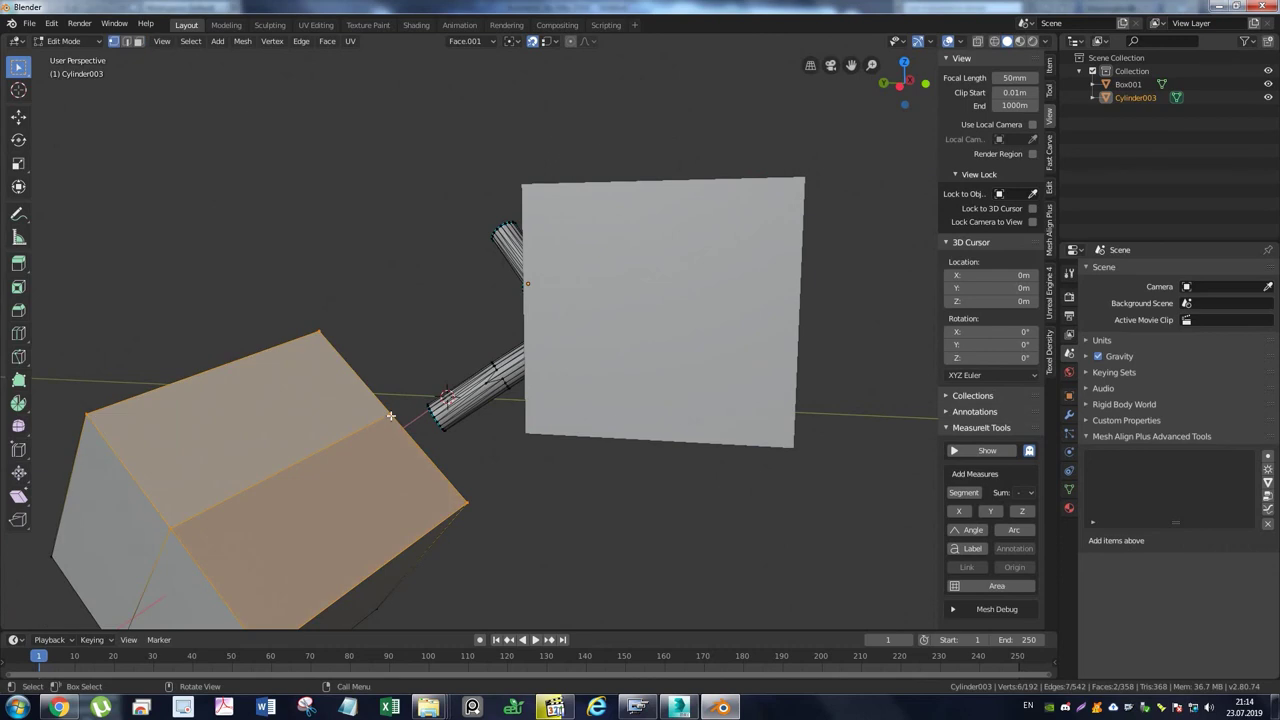
left_click(390, 415)
key("g")
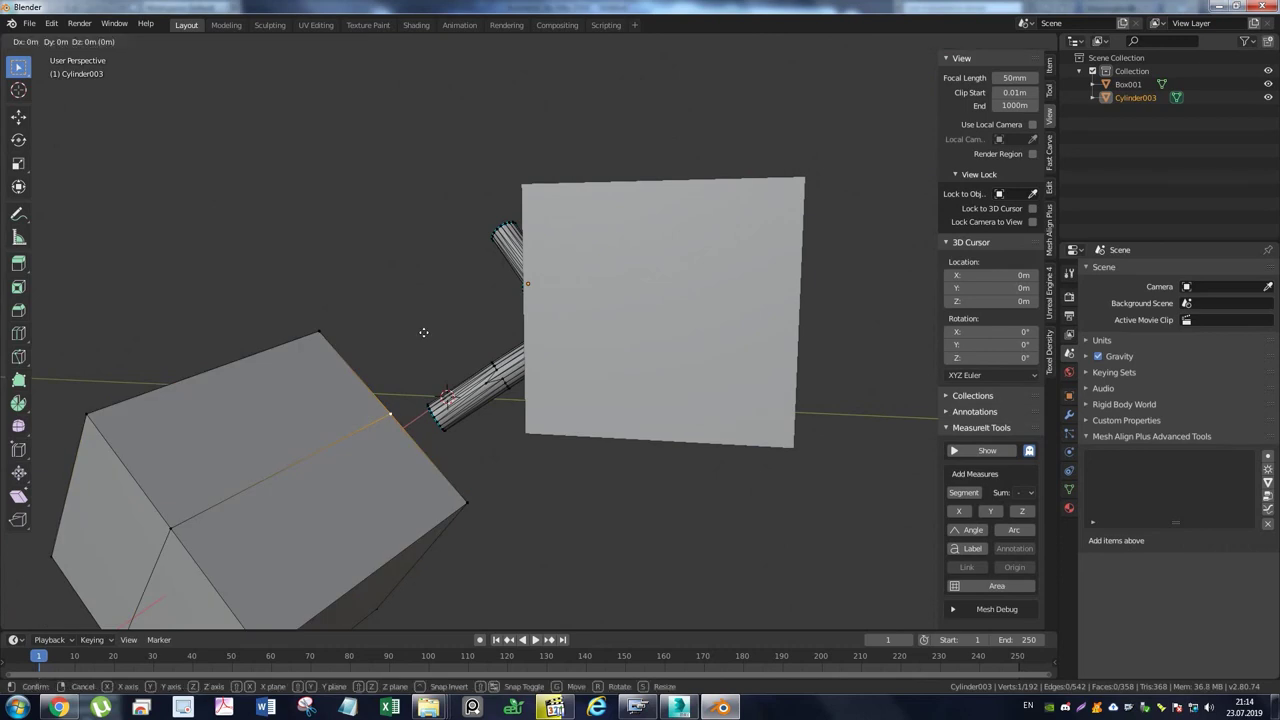
key("x")
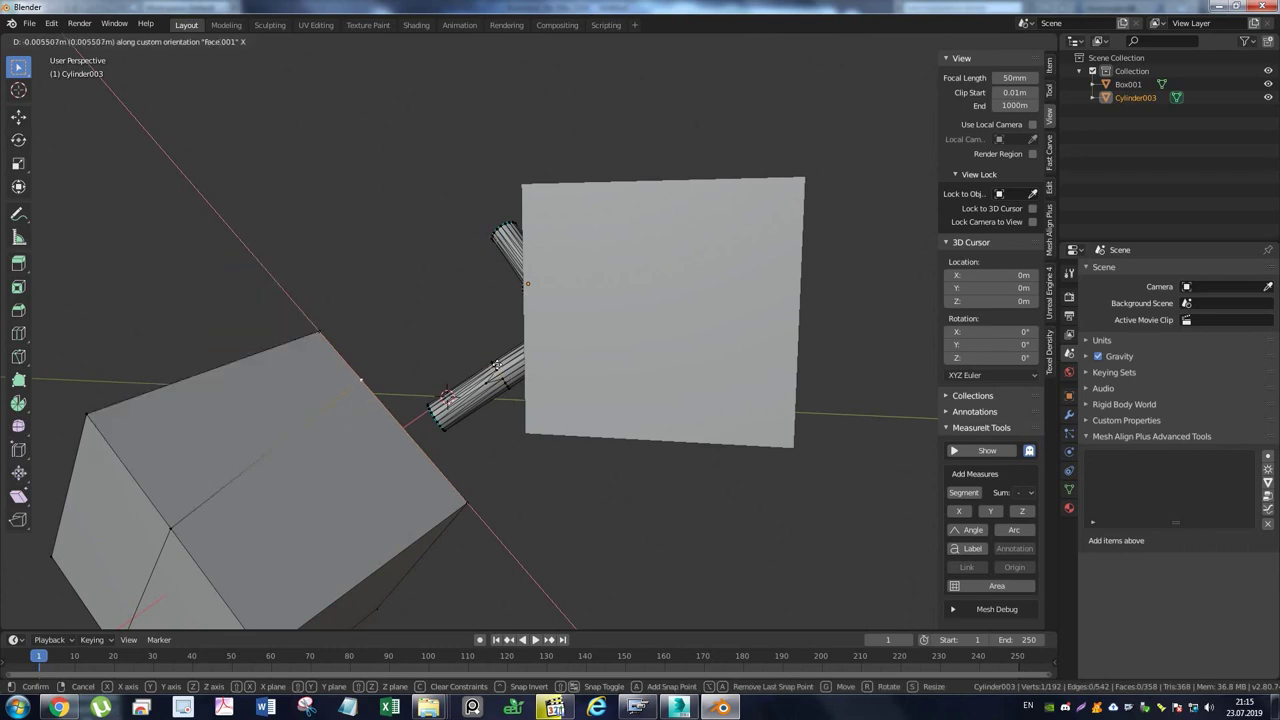
left_click(507, 387)
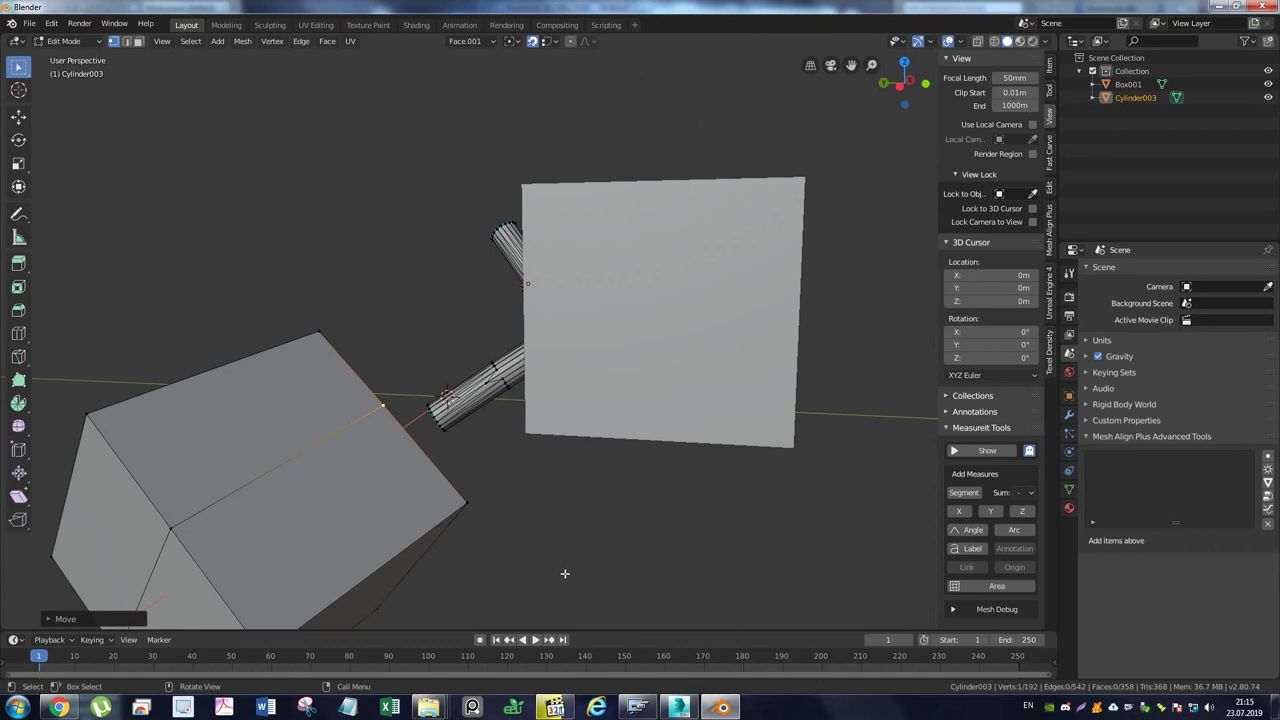